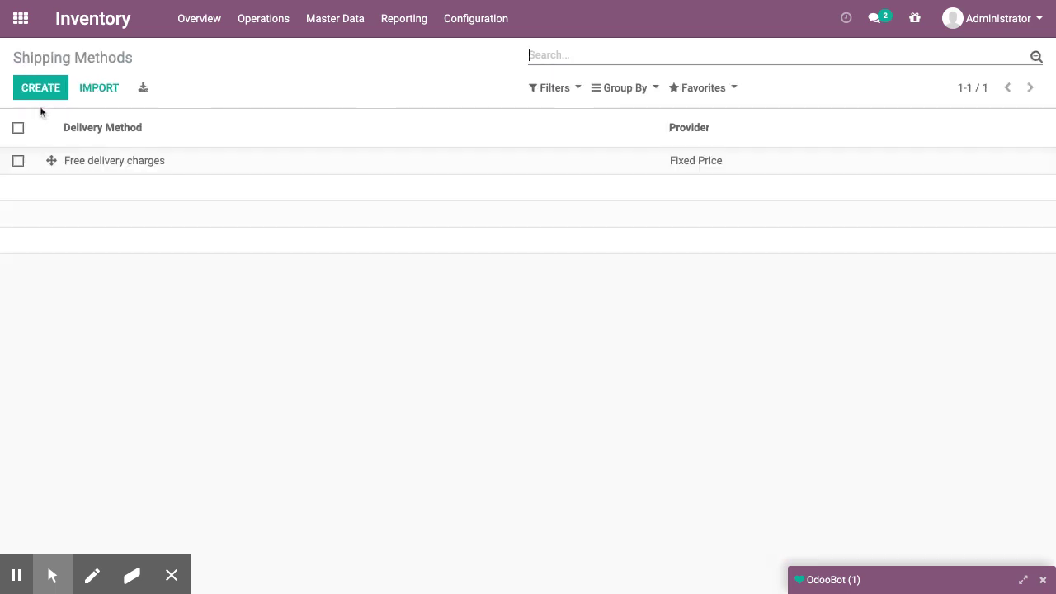
Create a new shipping method and name it 'Delivery - Gujarat'
left_click(33, 93)
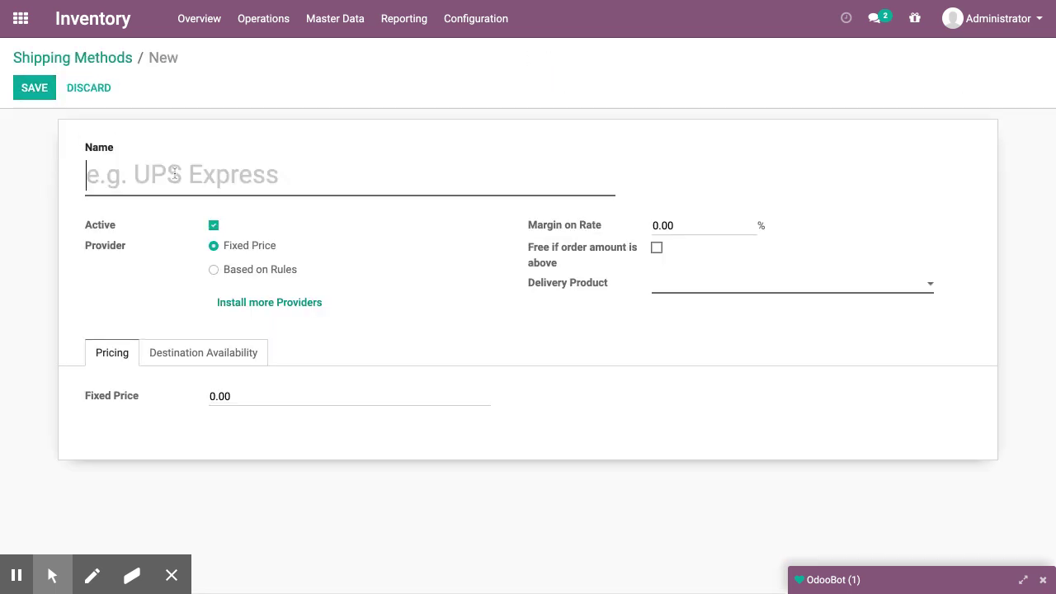
type("Deli")
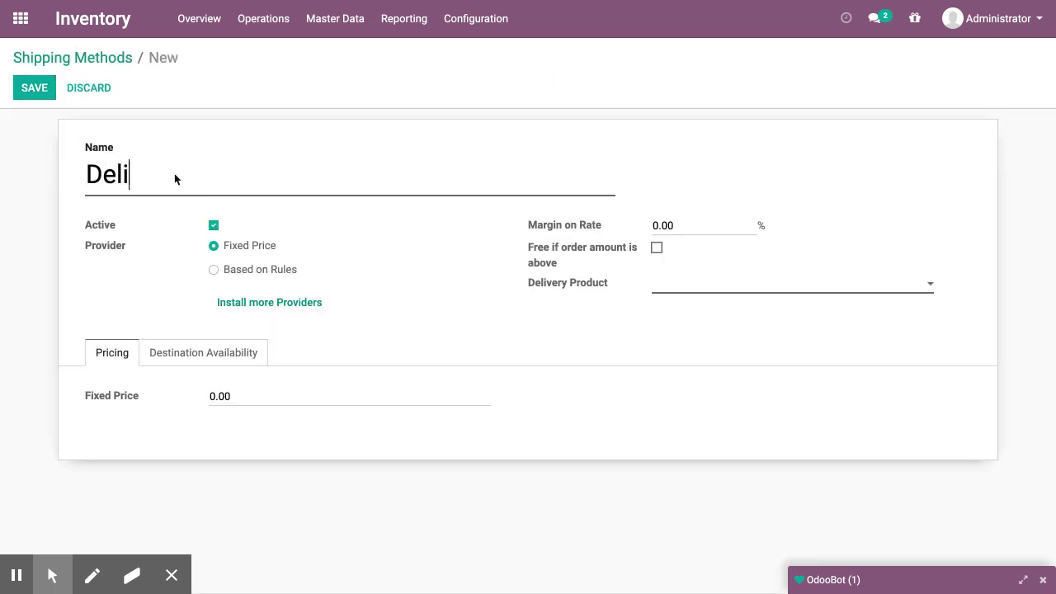
type("very - Gujarat")
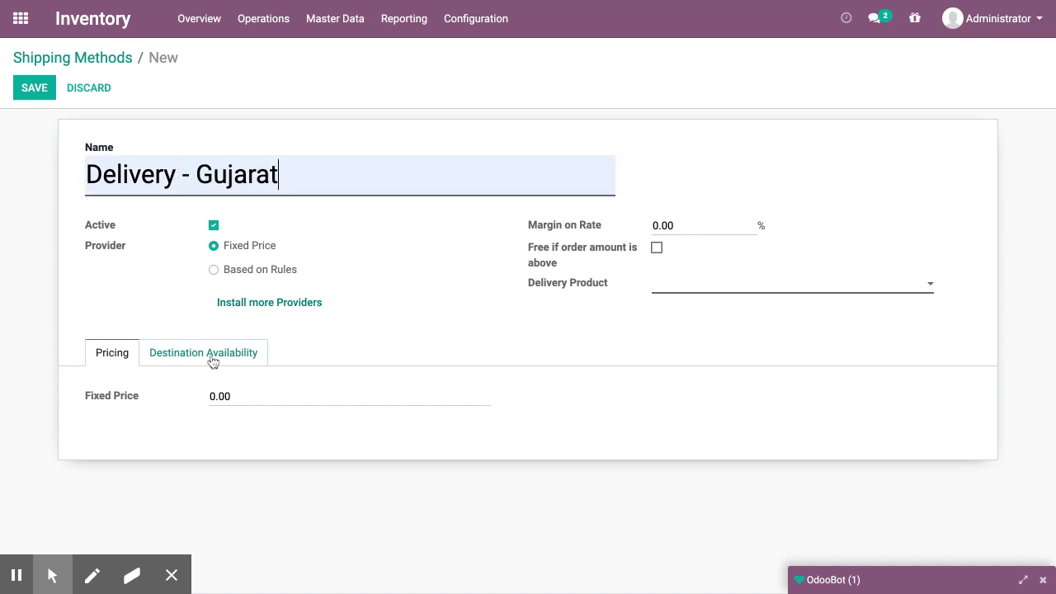
Switch pricing to Based on Rules and add a rule with condition Weight >= 1
left_click(235, 269)
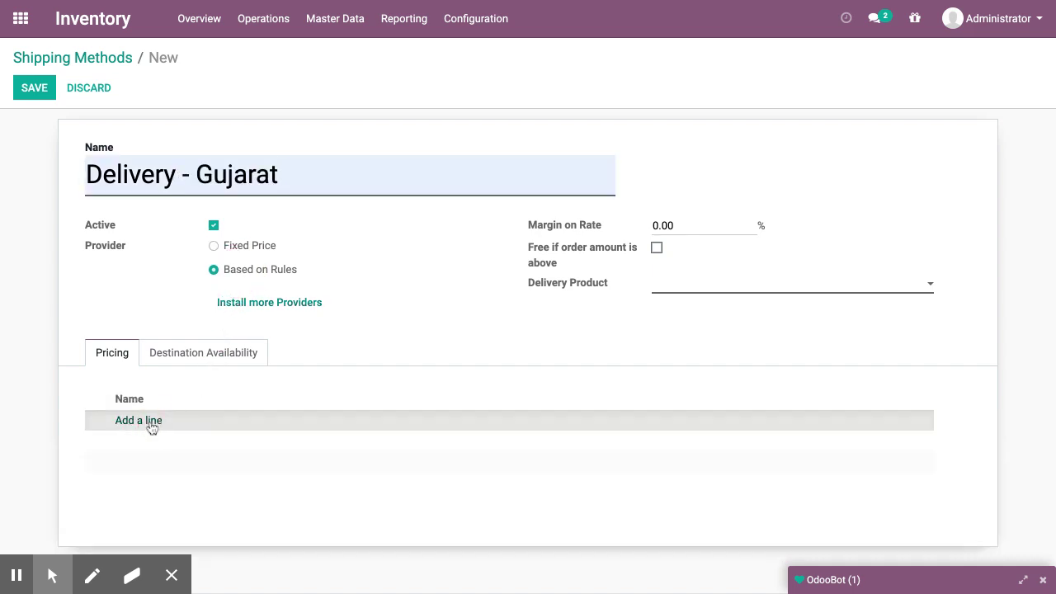
left_click(149, 424)
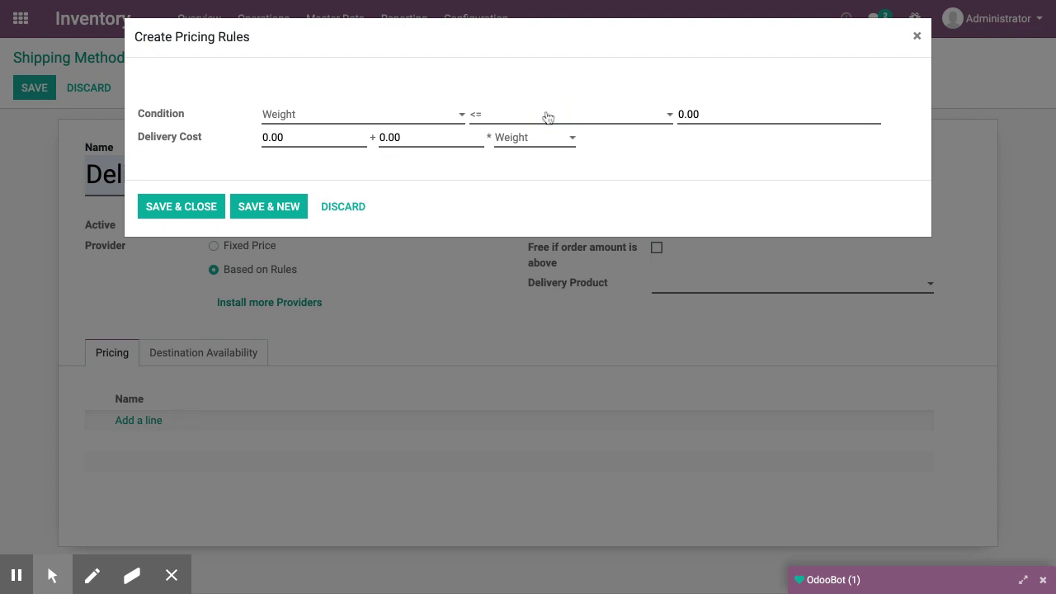
left_click(589, 111)
left_click(552, 119)
left_click(551, 119)
left_click(697, 118)
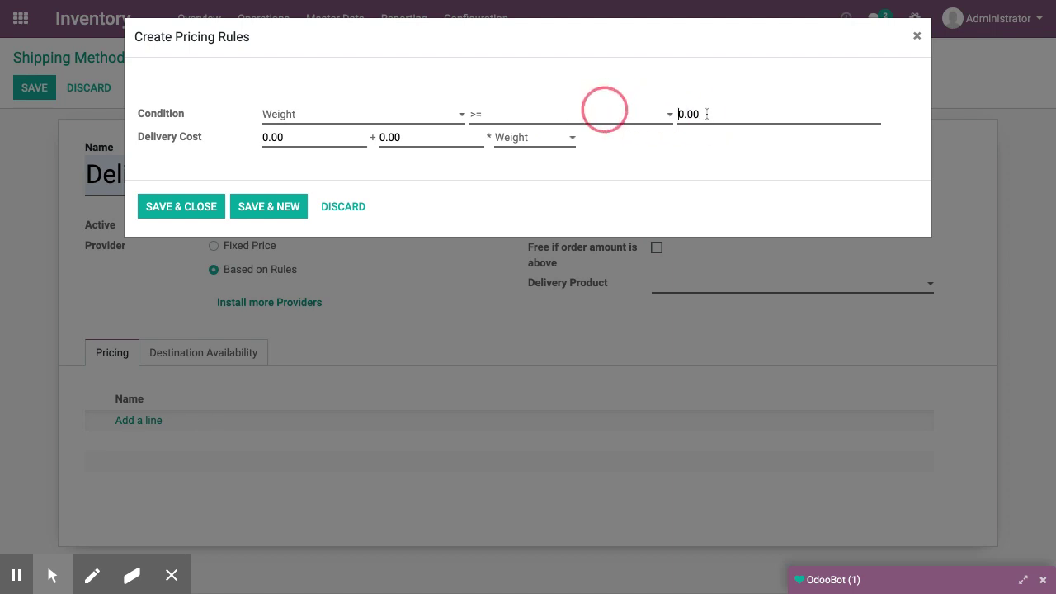
type("1")
double_click(718, 120)
type("1")
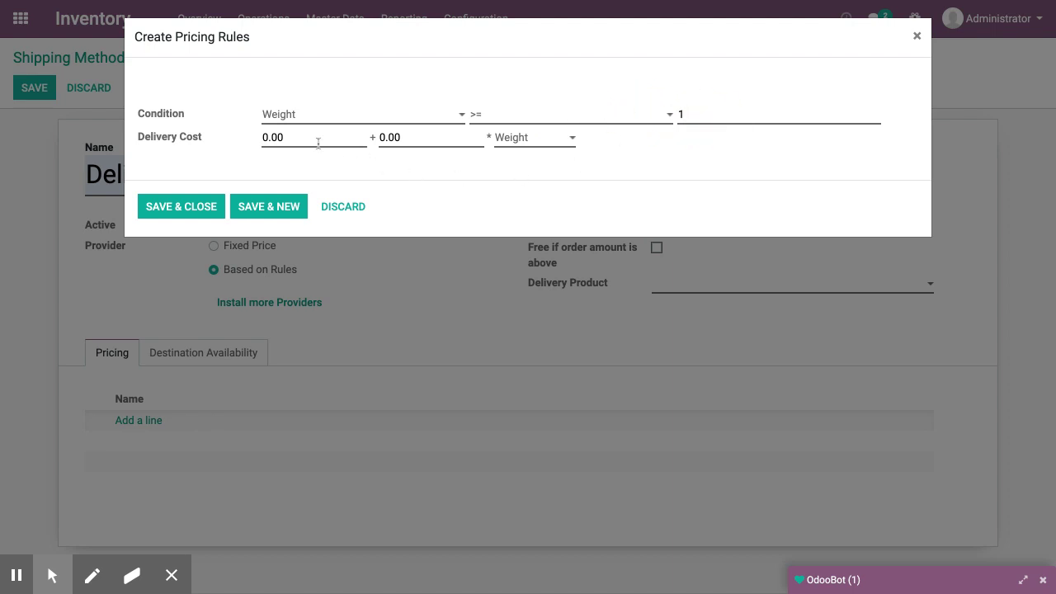
Set the rule's delivery cost to 10 + 5 × Weight and save the rule
left_click(315, 140)
type("10")
key("Tab")
type("5")
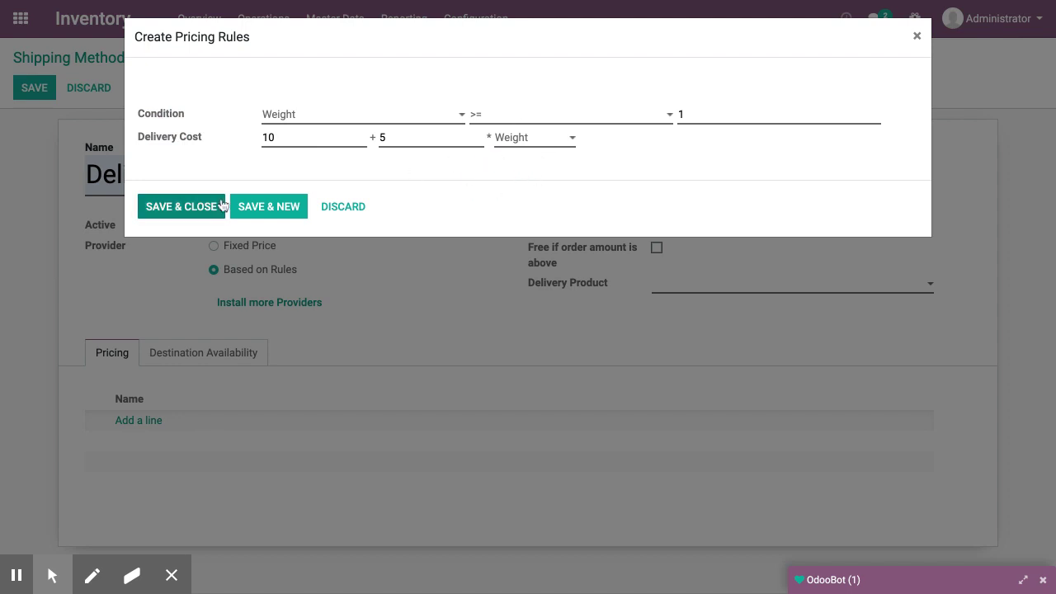
left_click(220, 206)
left_click(750, 282)
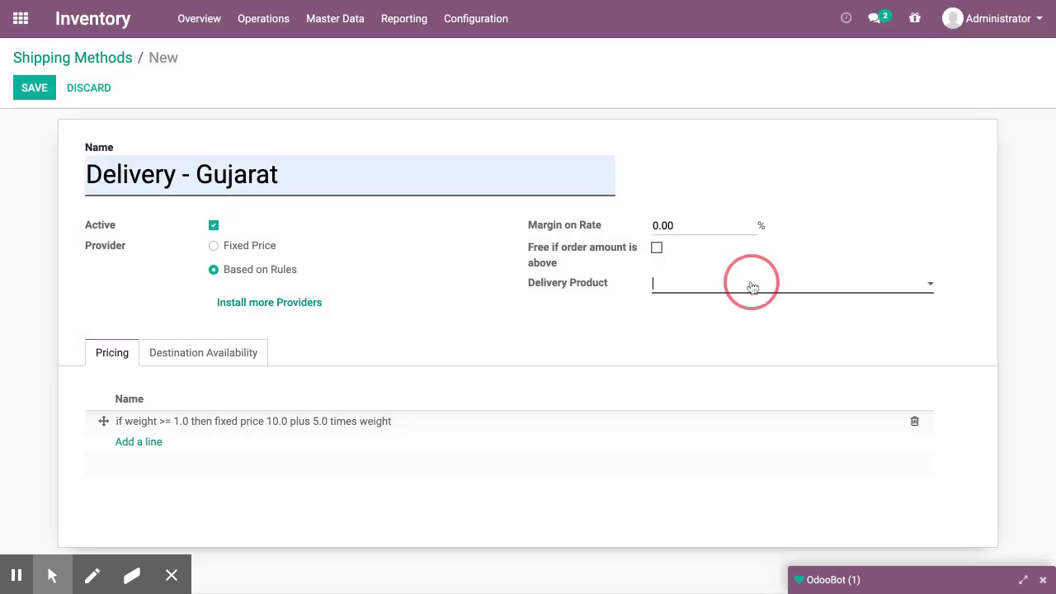
Use [Delivery_007] Free delivery charges, restrict to India, Gujarat (IN), zips 382001–382030, and save
left_click(745, 315)
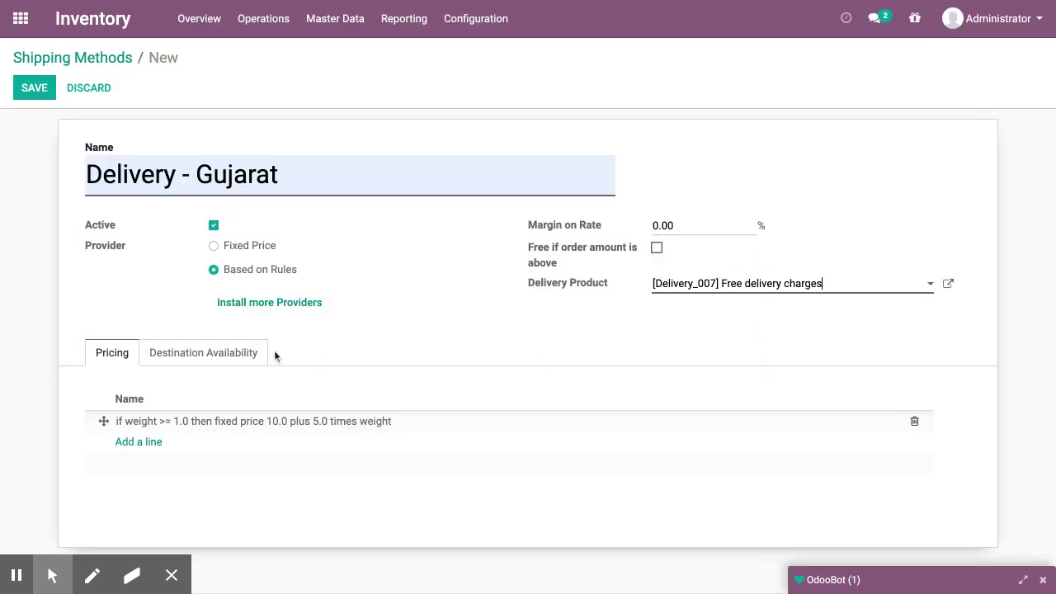
left_click(229, 355)
left_click(234, 444)
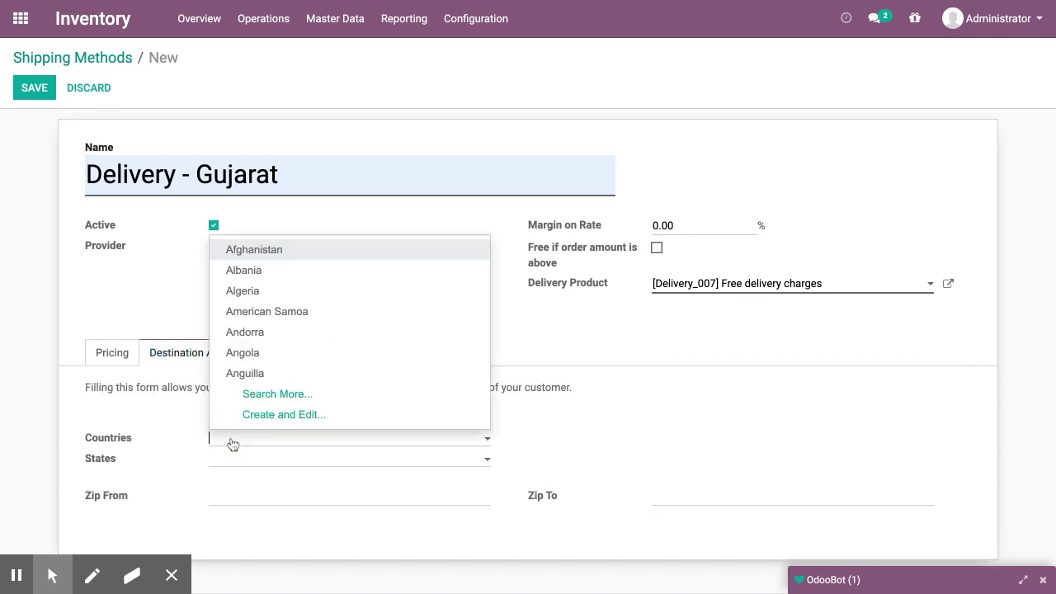
type("india")
key("Down")
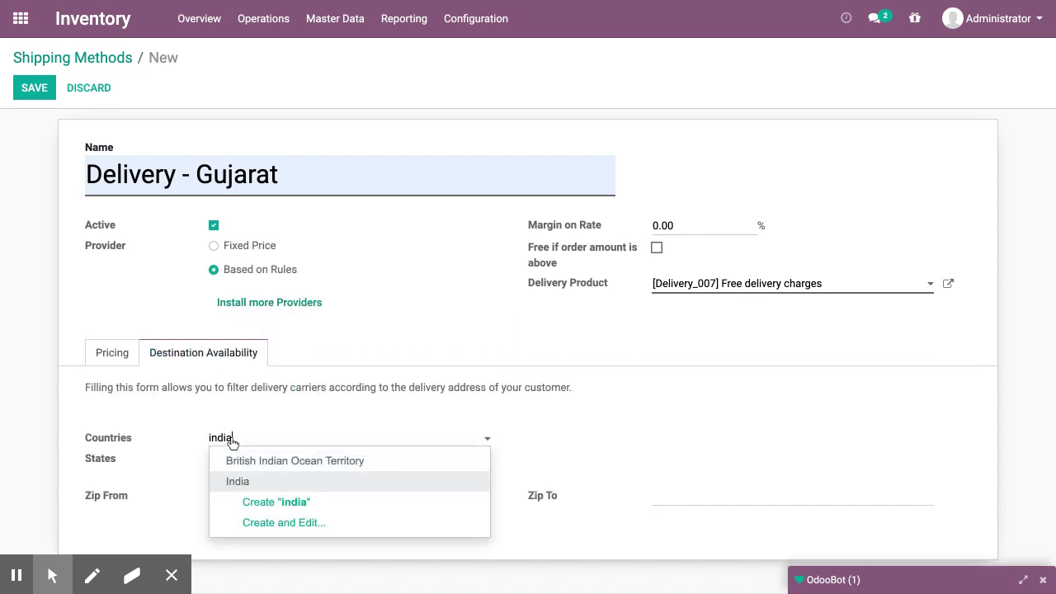
key("Return")
type("Guj")
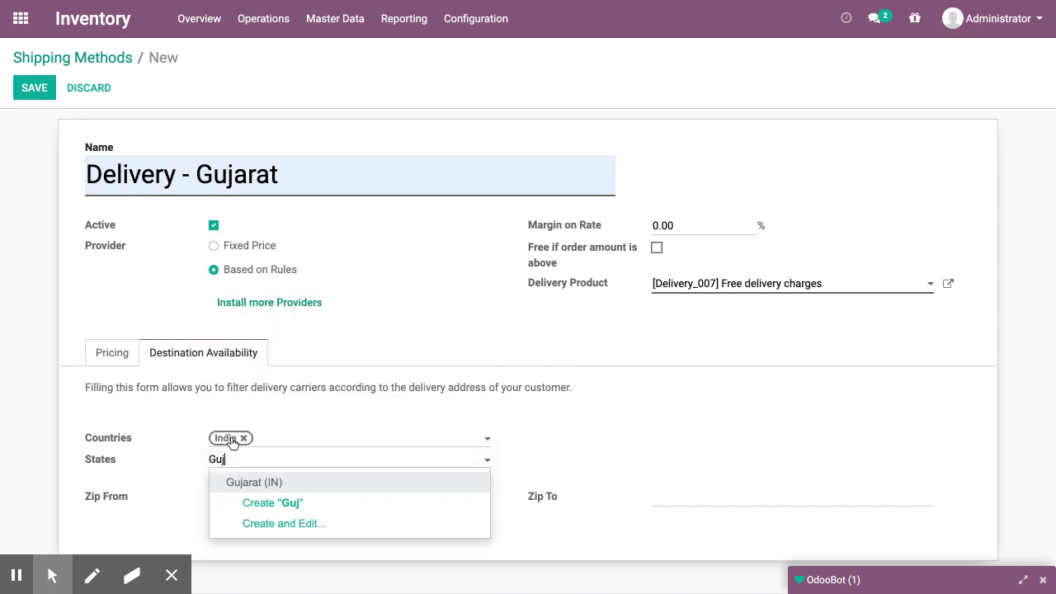
key("Return")
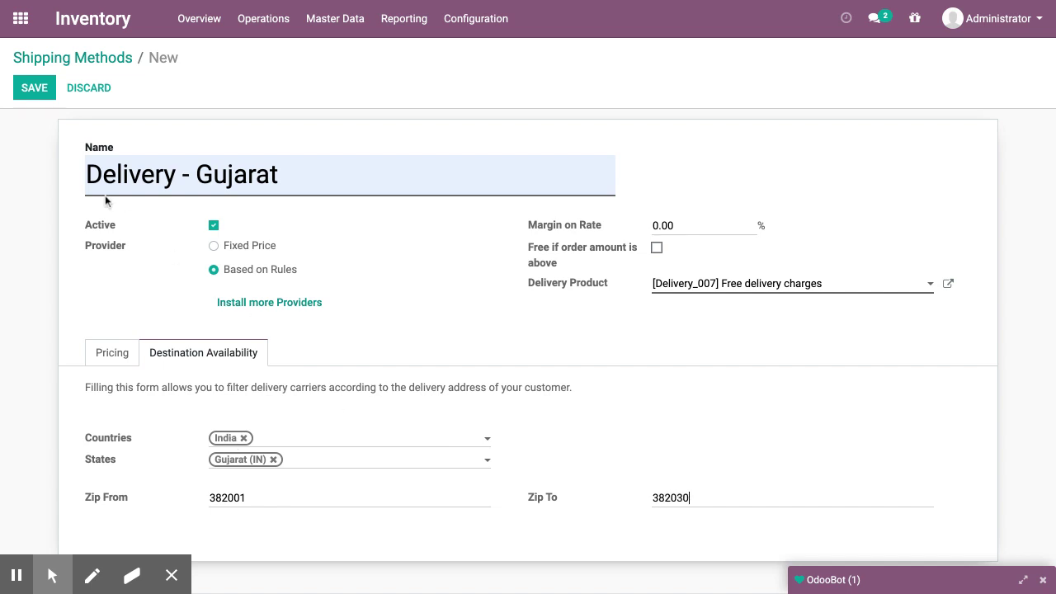
left_click(34, 89)
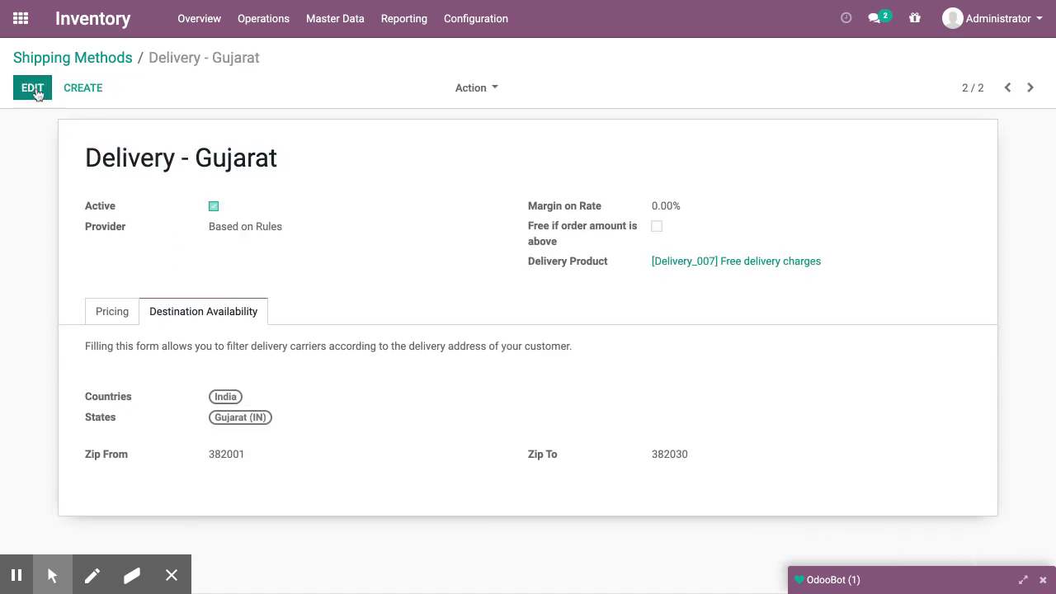
Create 'Delivery - Rajasthan', Based on Rules, with delivery product Free delivery charges
left_click(105, 310)
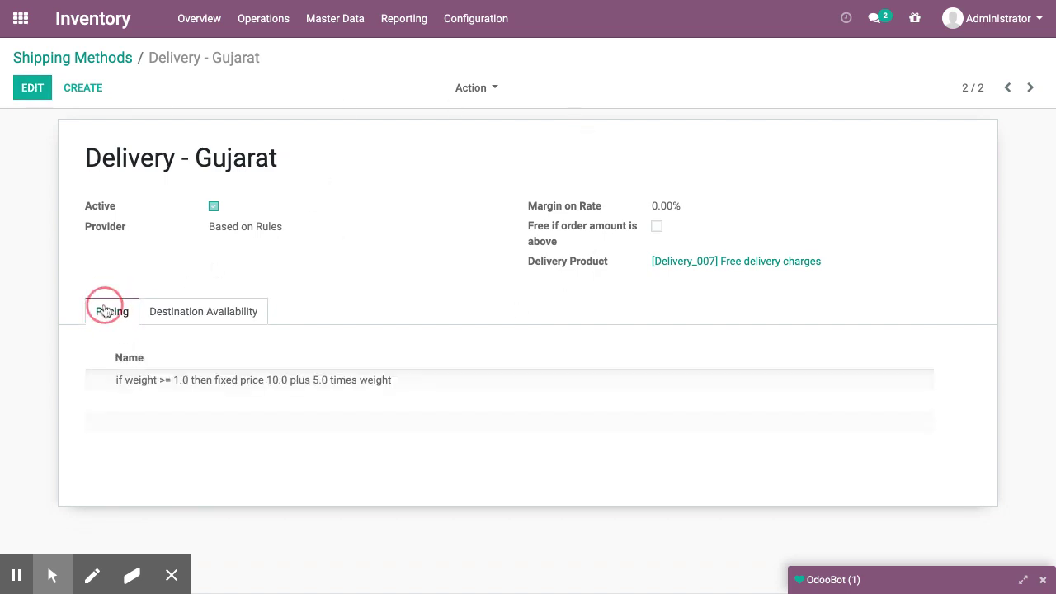
left_click(102, 87)
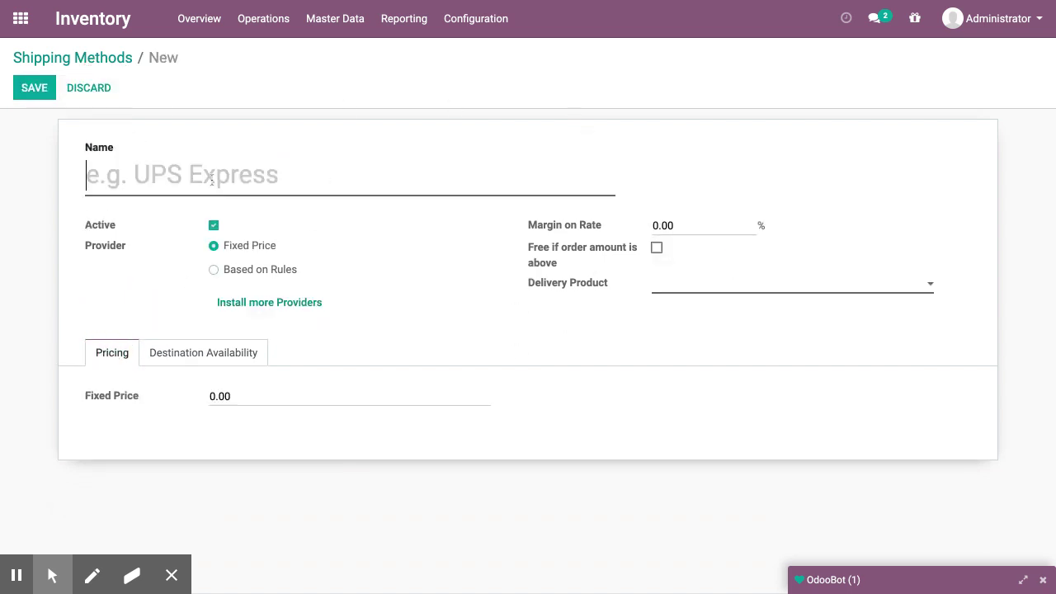
type("Delivery - Rajasthan")
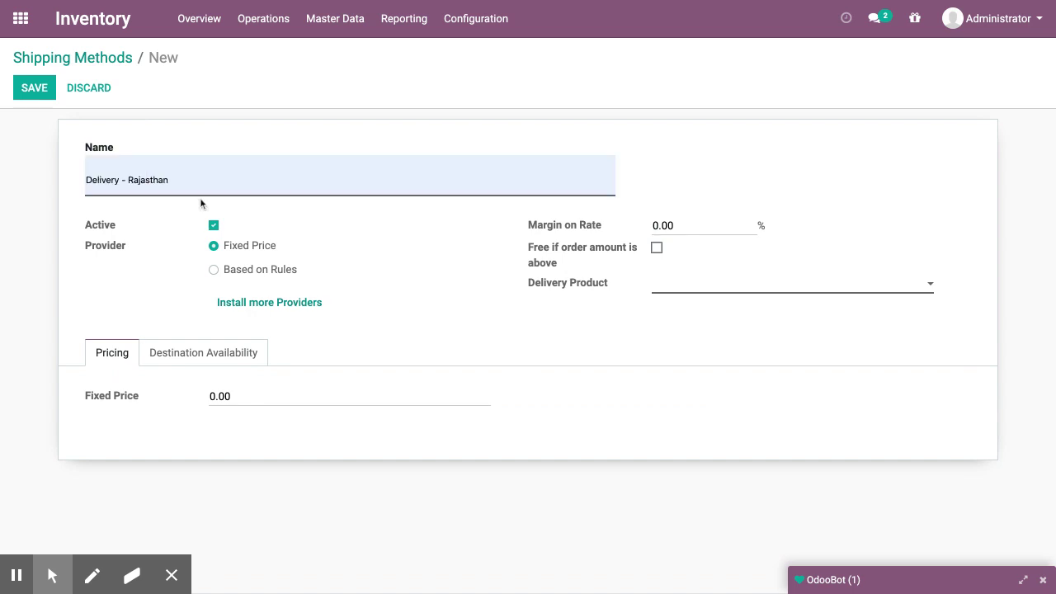
left_click(271, 272)
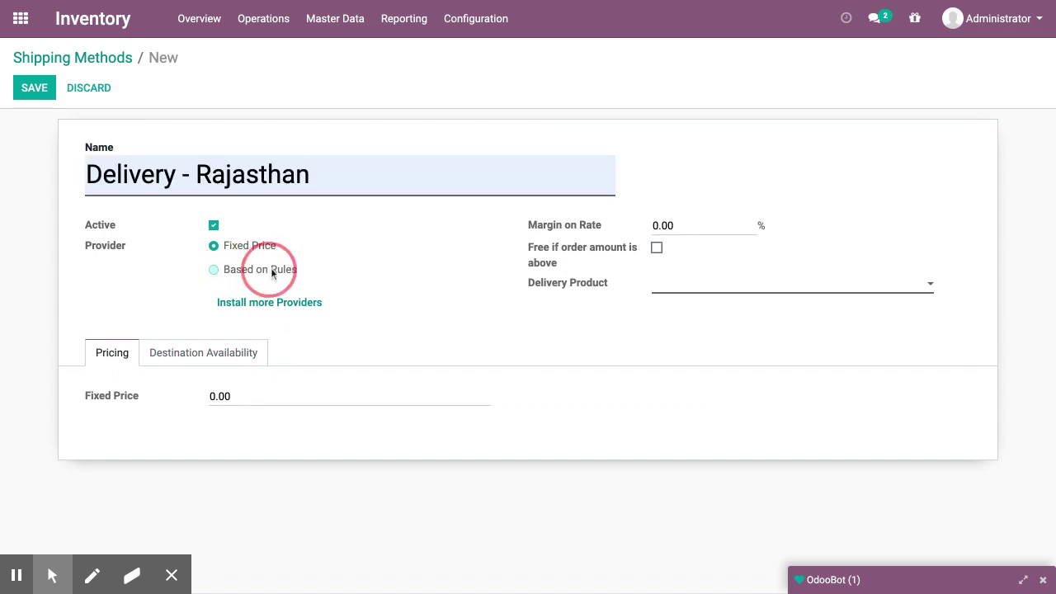
left_click(760, 288)
left_click(751, 310)
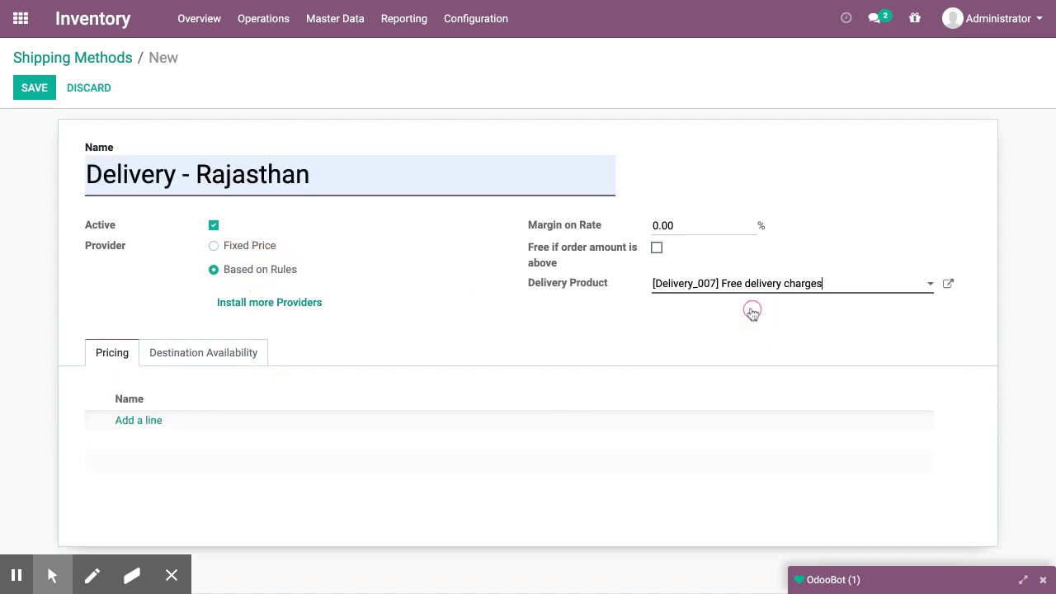
Add a pricing rule charging 10 + 7 × Weight when Weight >= 1
left_click(137, 428)
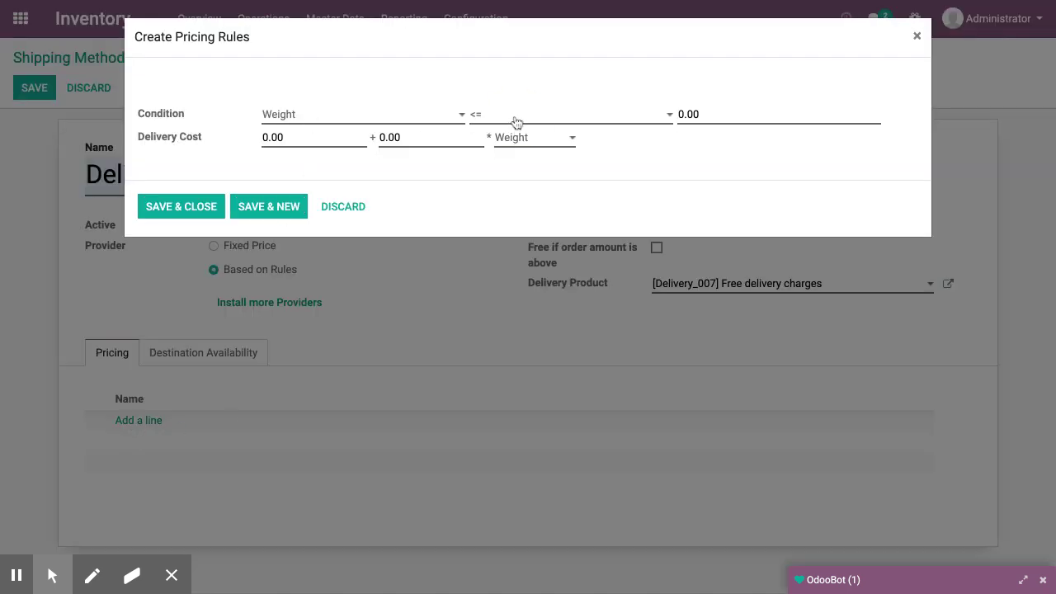
left_click(707, 114)
type("1")
left_click(339, 141)
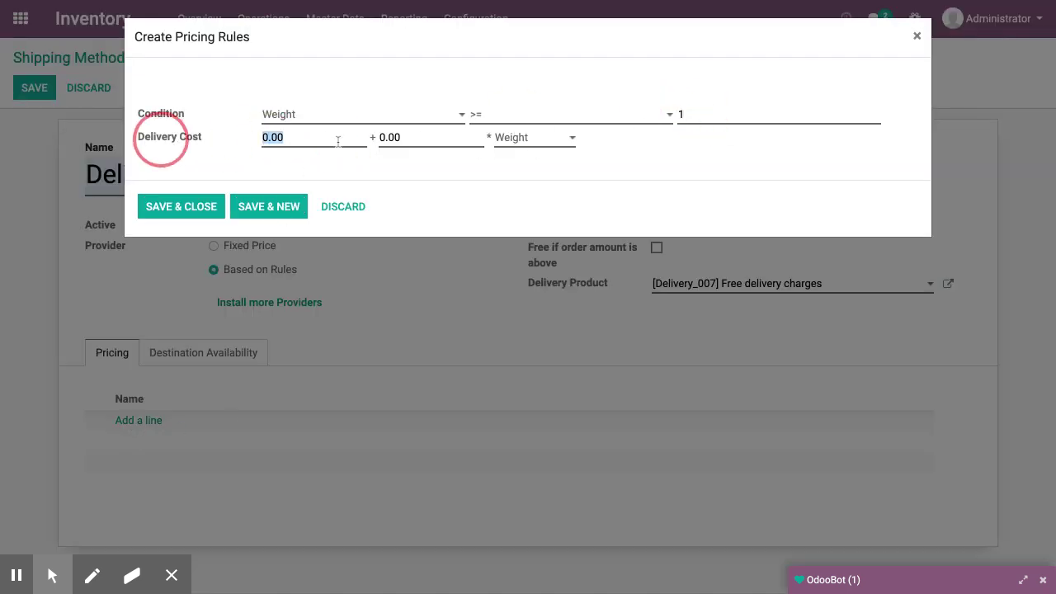
type("10")
key("Tab")
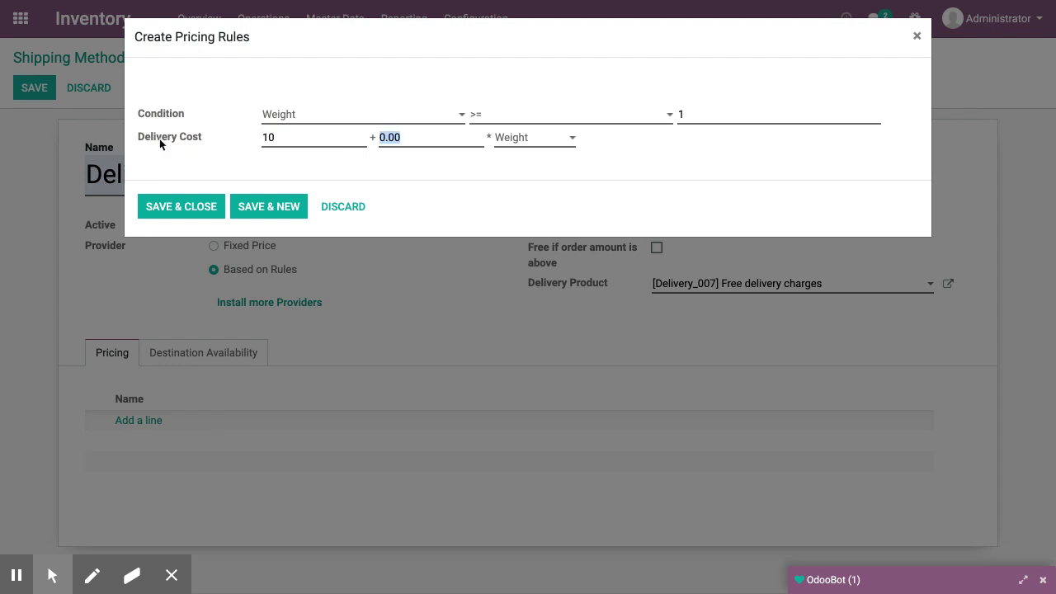
type("7")
left_click(187, 206)
Limit Delivery - Rajasthan to India, Rajasthan (IN), zips 302001–302040, and save it
left_click(219, 352)
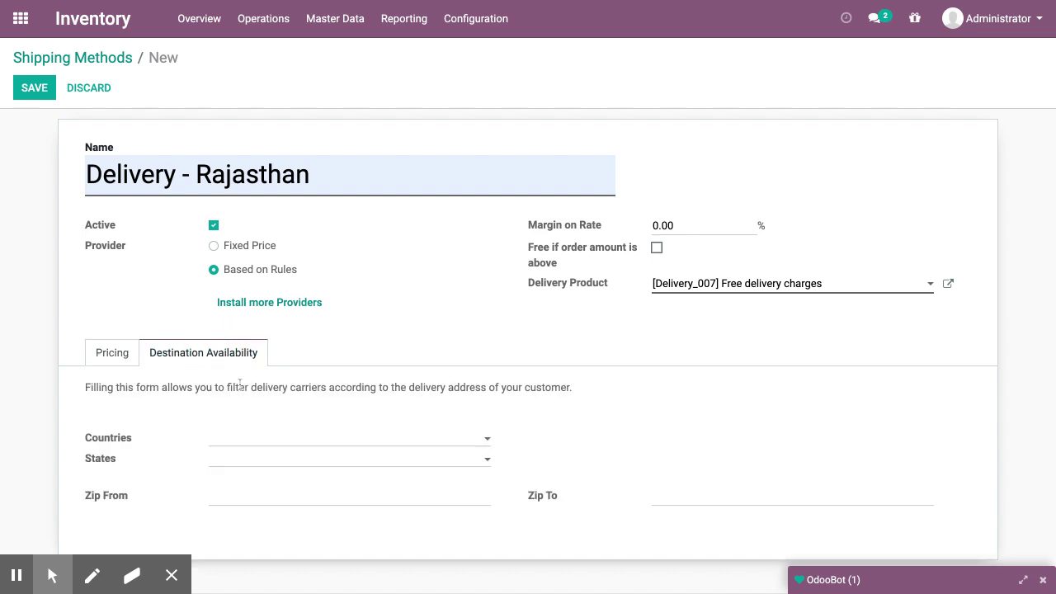
left_click(262, 436)
type("India")
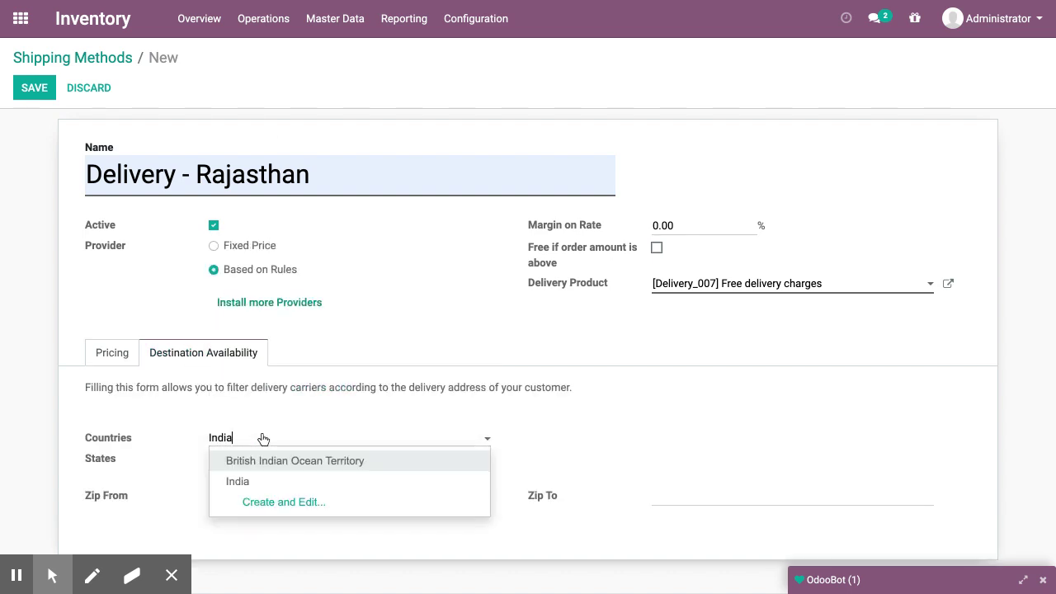
key("Down")
key("Return")
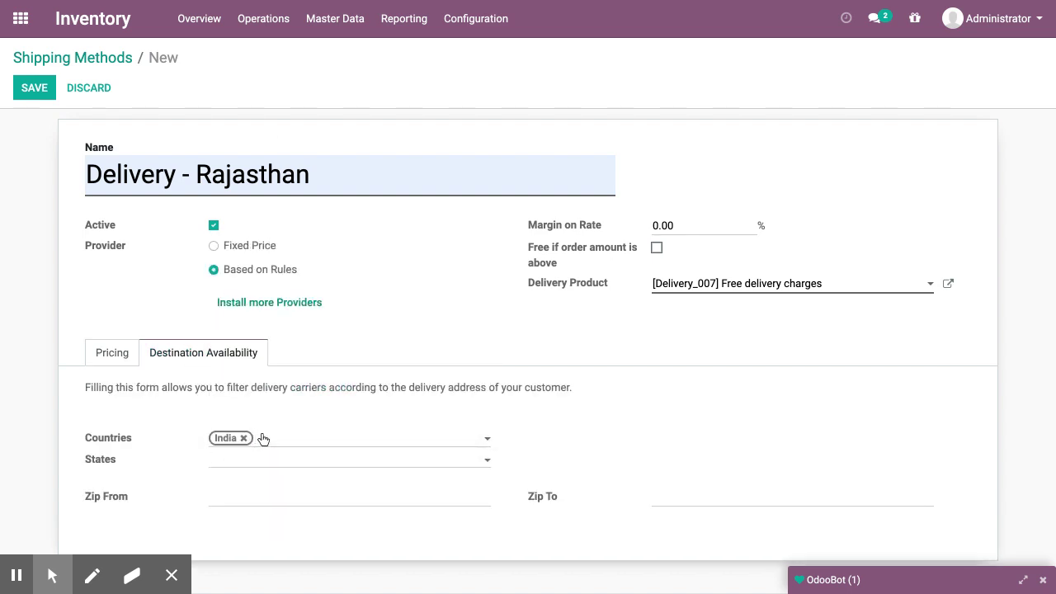
type("Raja")
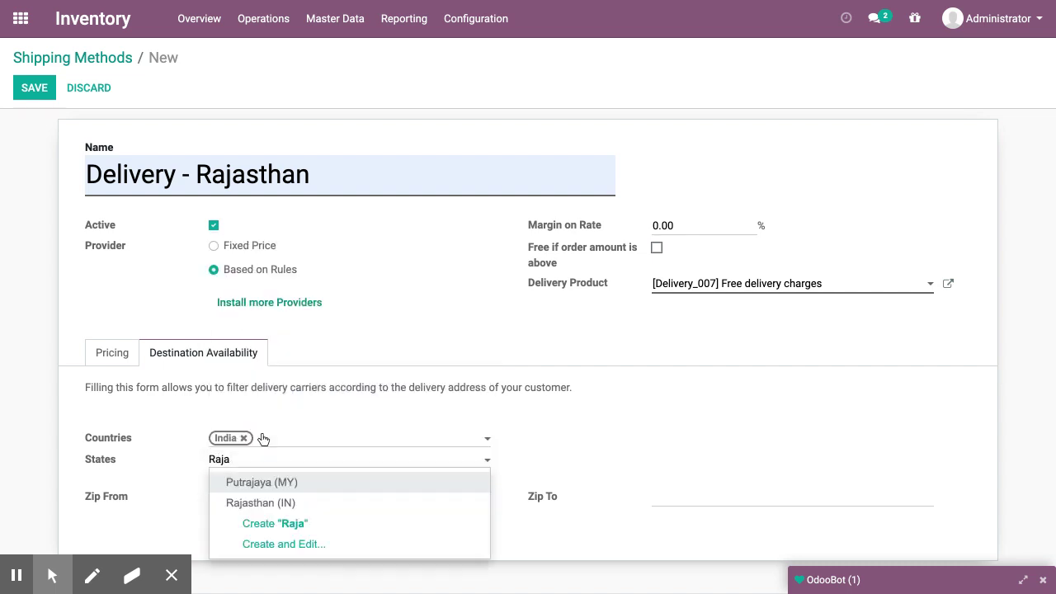
key("Return")
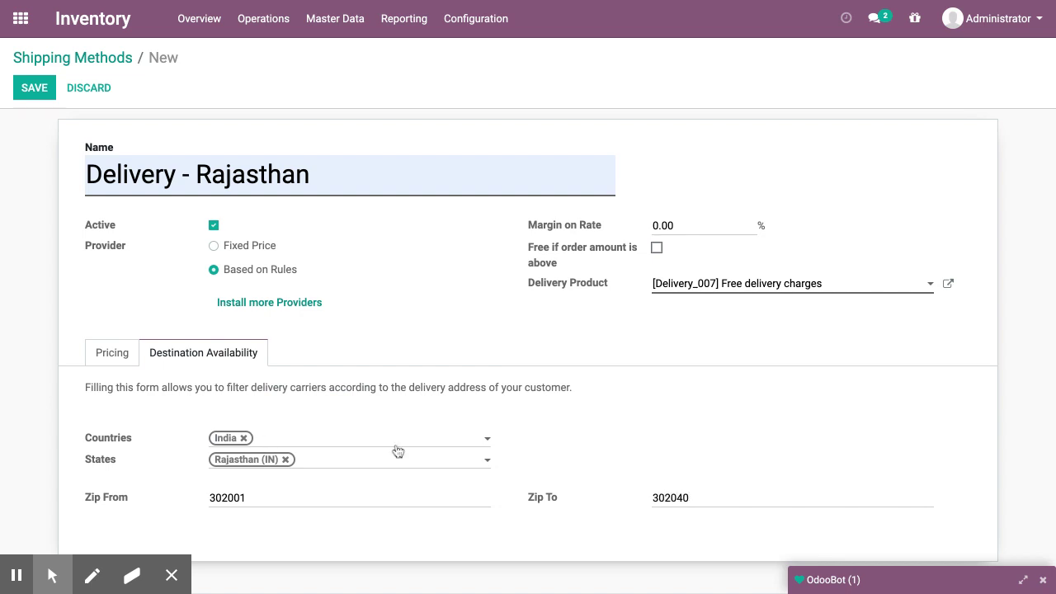
left_click(794, 438)
left_click(35, 89)
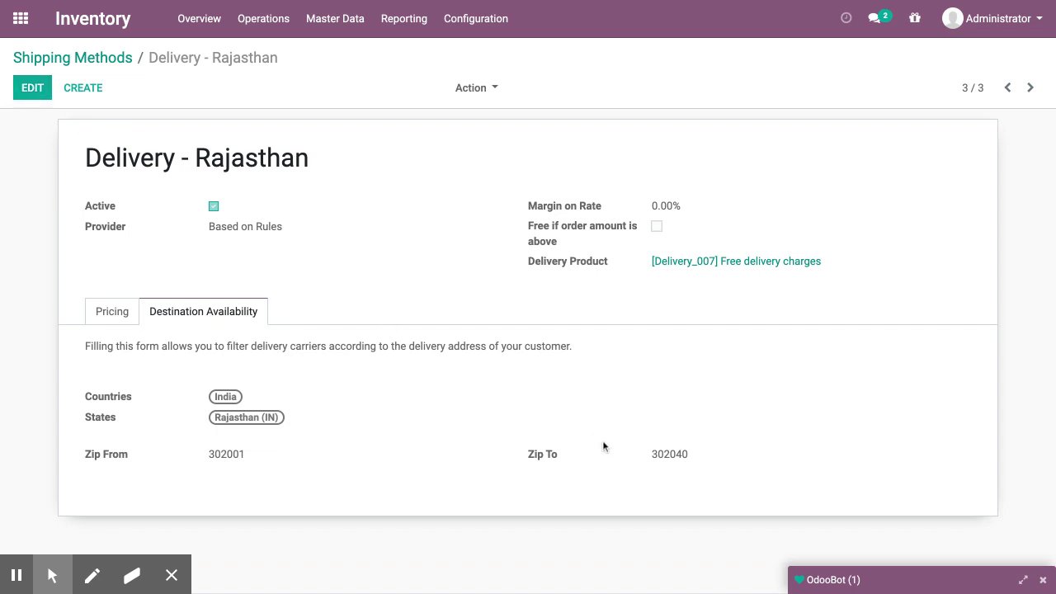
left_click(129, 307)
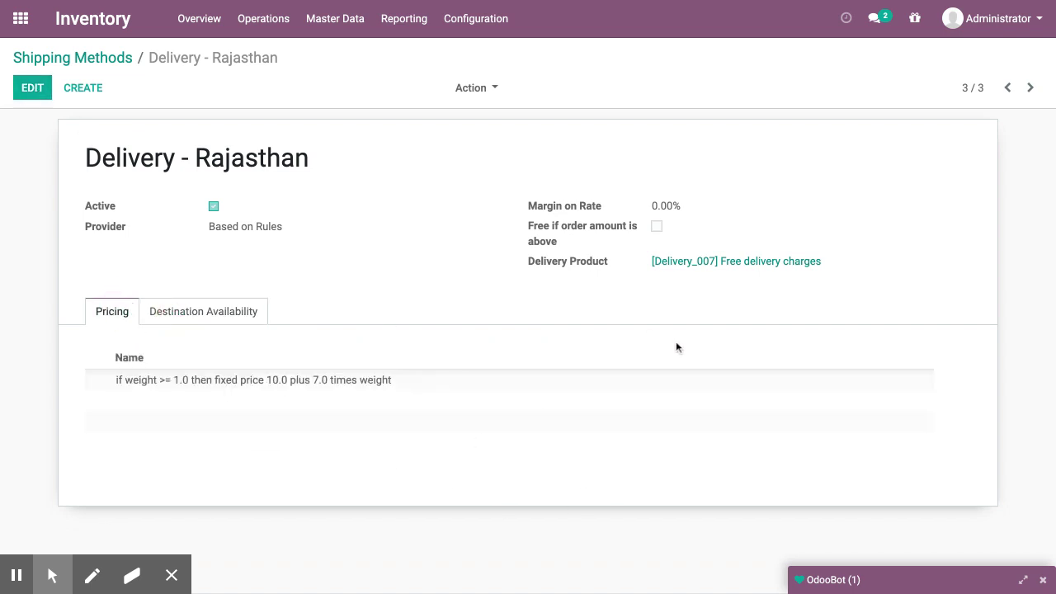
left_click(20, 18)
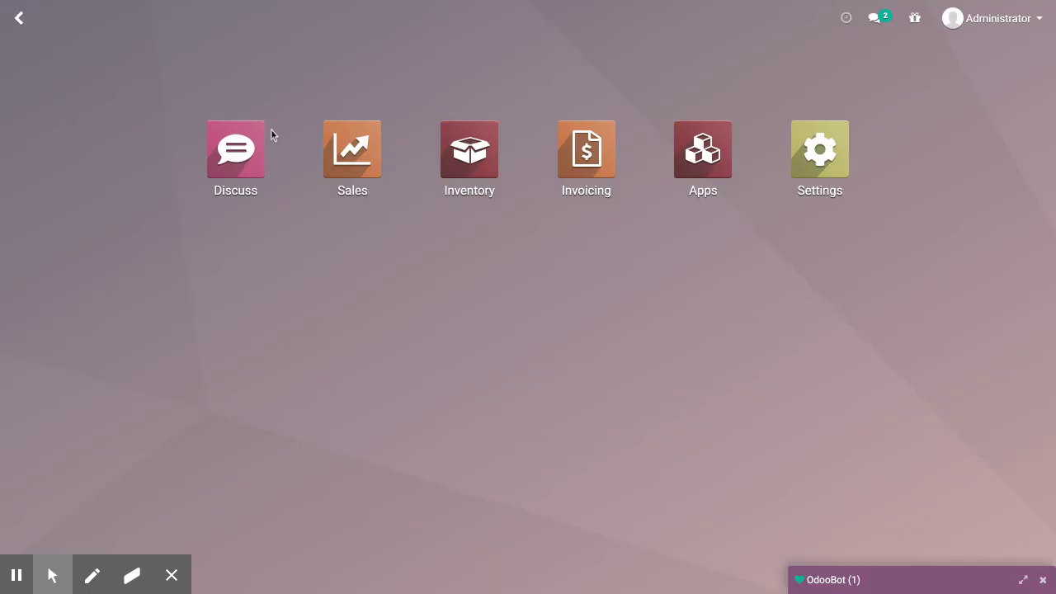
Change the Lenovo ThinkPad E490 sales price to 800 in Sales Products and save
left_click(371, 166)
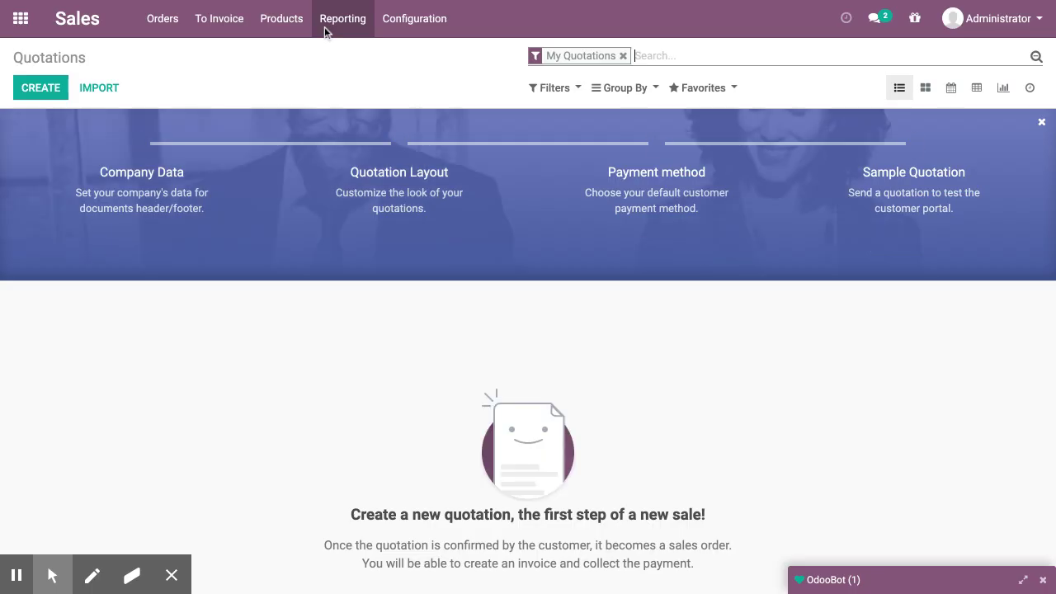
left_click(297, 30)
left_click(293, 53)
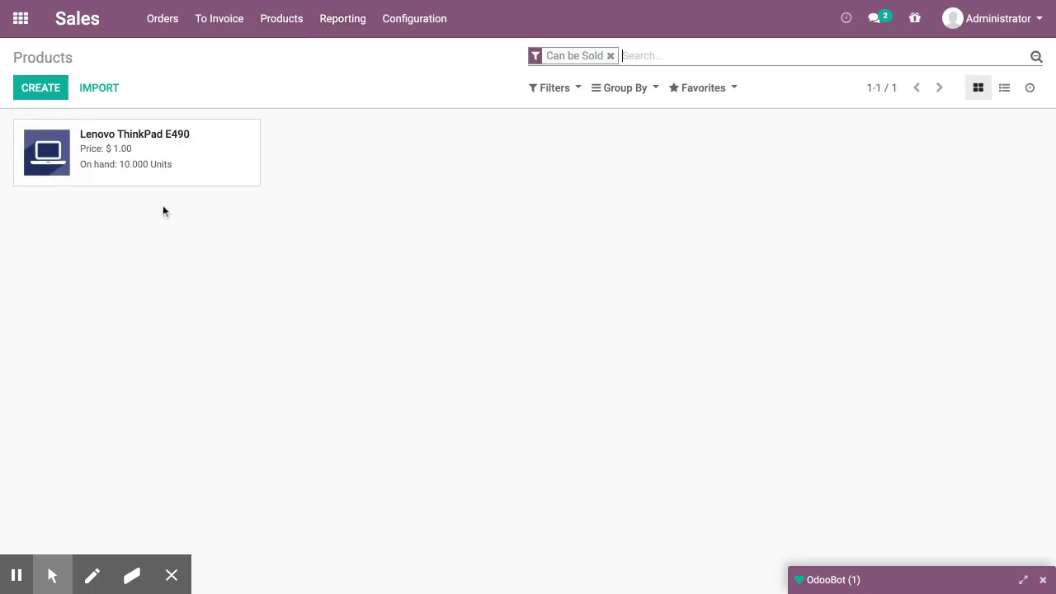
left_click(35, 92)
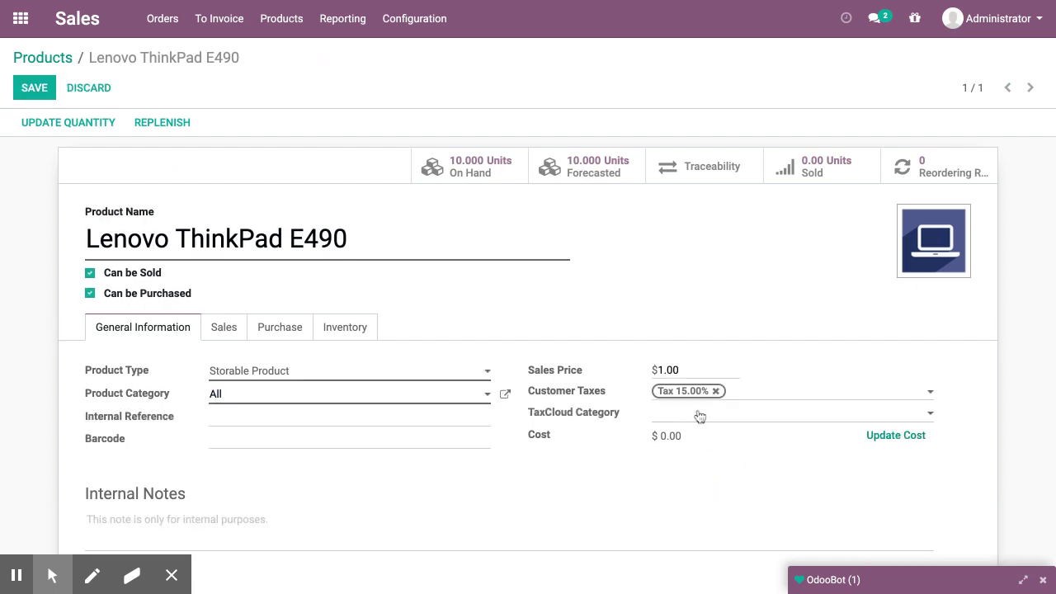
left_click(577, 367)
type("800")
left_click(343, 329)
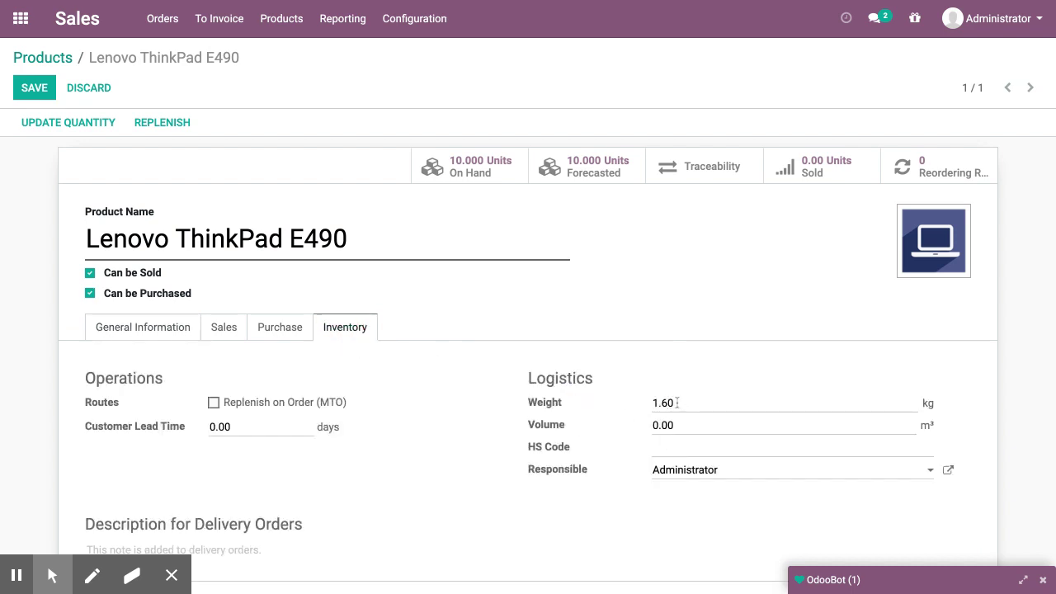
left_click(39, 93)
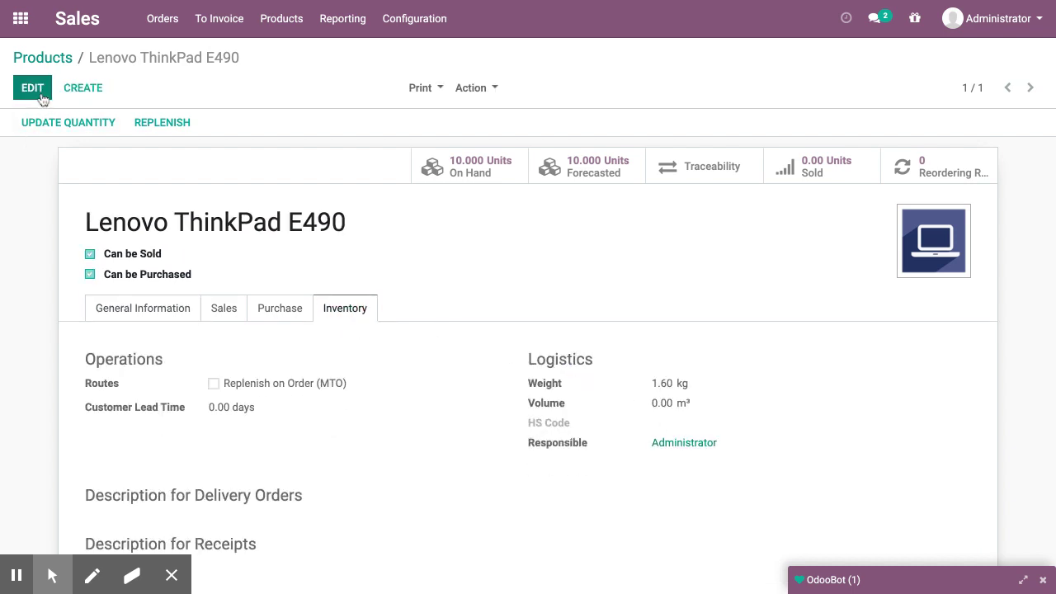
left_click(76, 18)
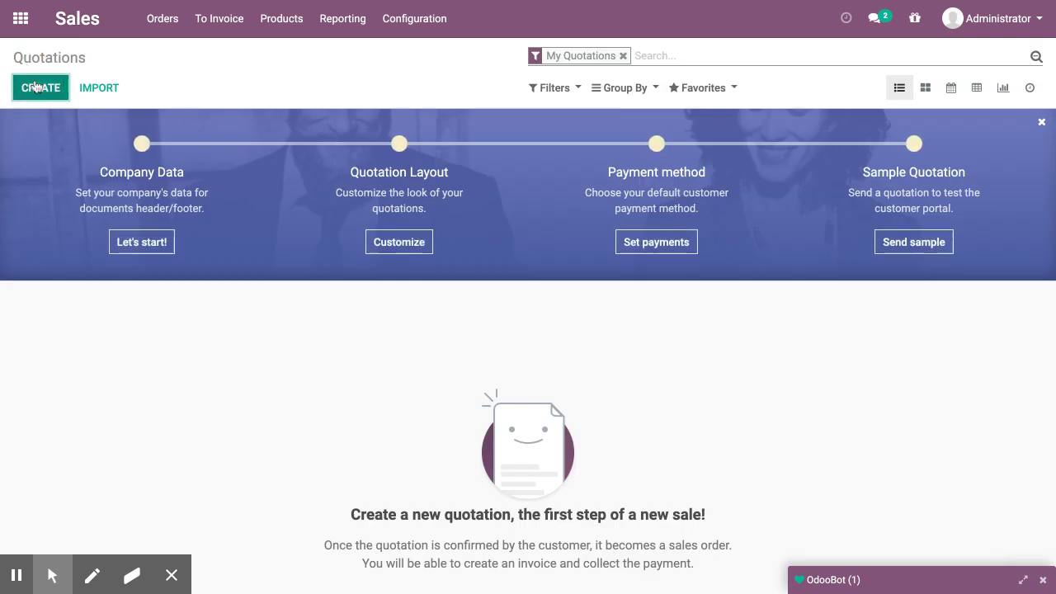
Create a quotation, select the existing customer by name, and add a blank order line
left_click(36, 87)
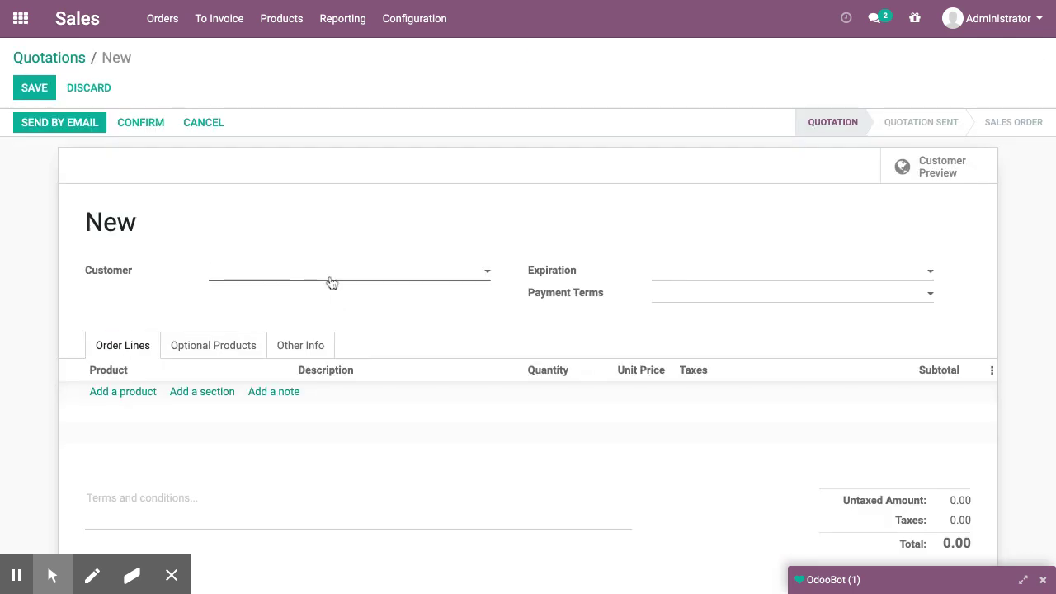
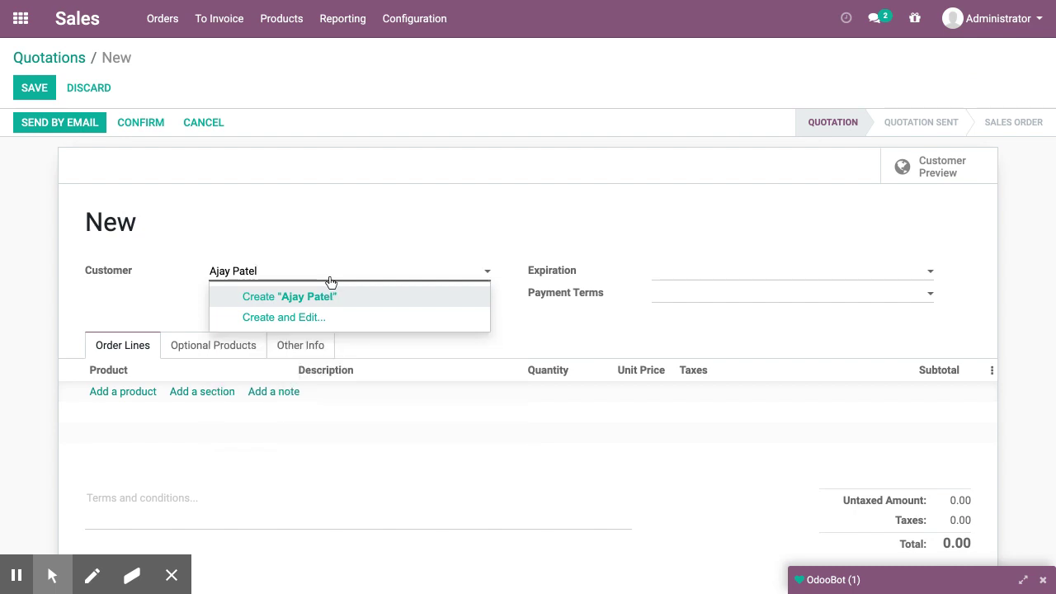
key("Return")
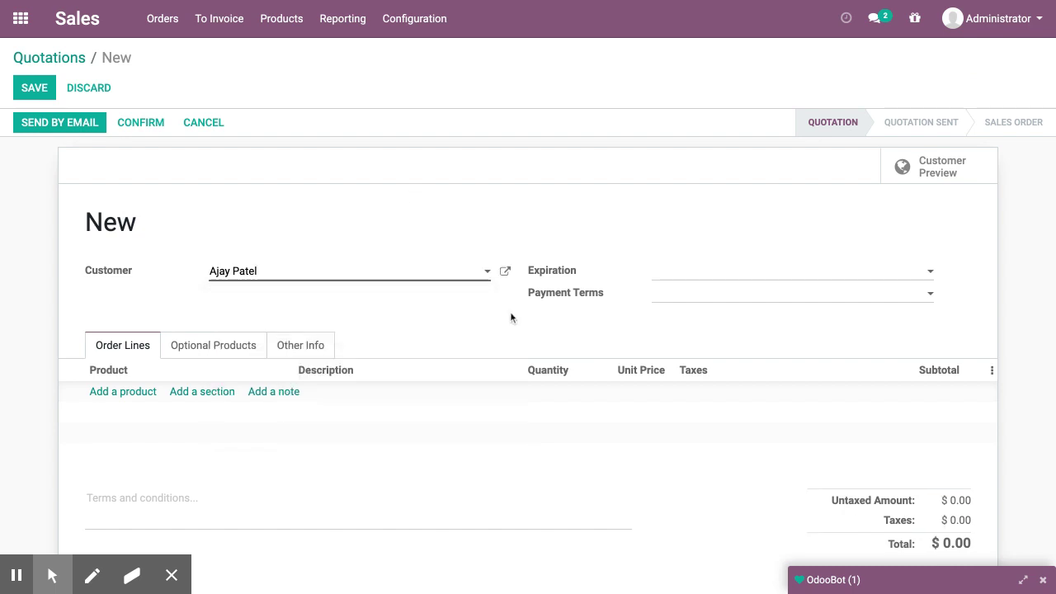
left_click(133, 391)
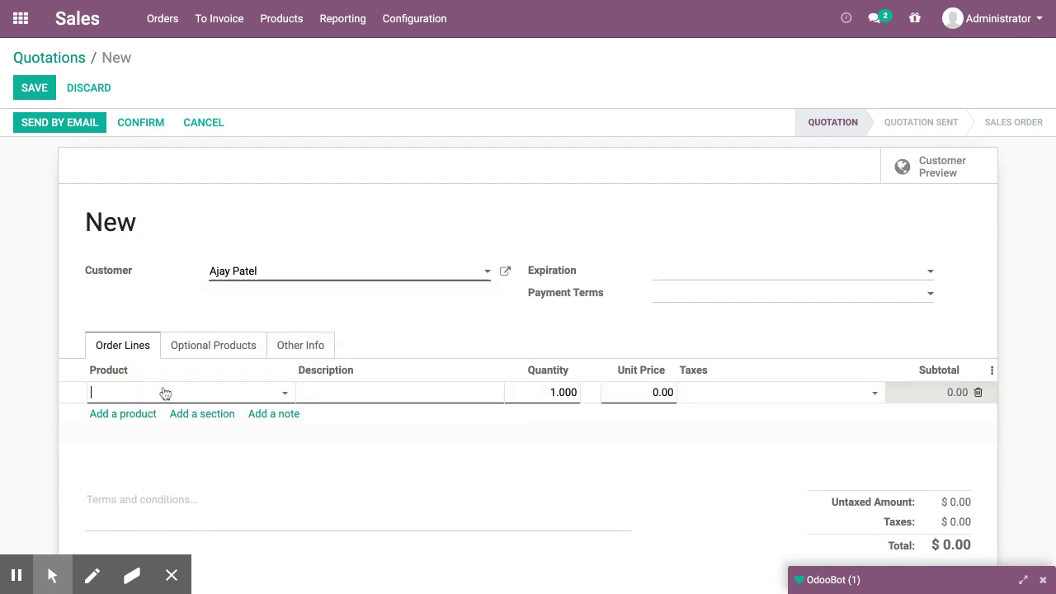
Open the customer's contact record and enter the street lines and city
left_click(505, 271)
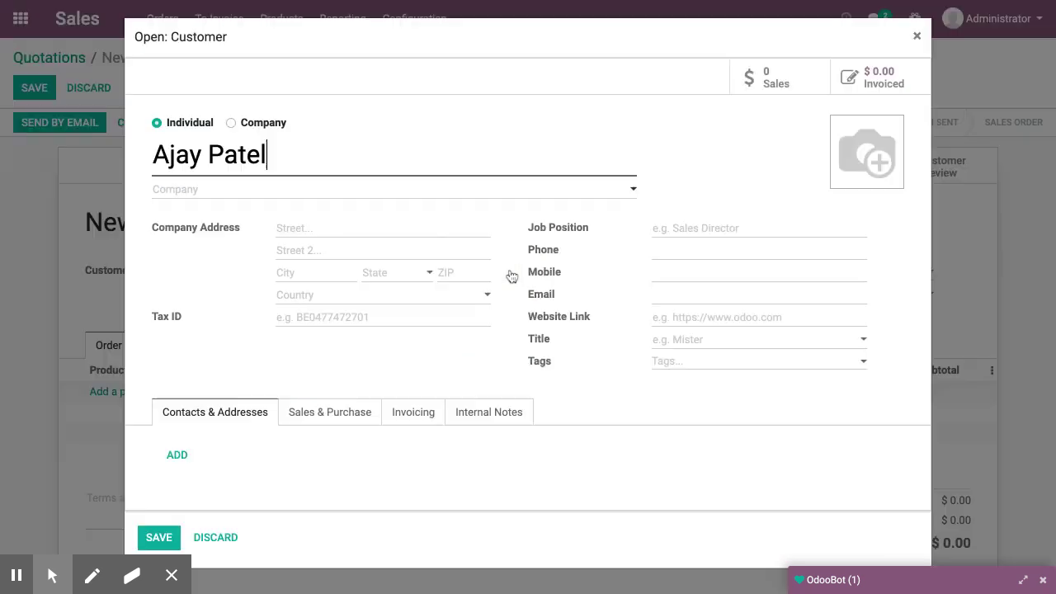
left_click(378, 232)
left_click(377, 232)
type("Line 1")
key("Tab")
type("Line 2")
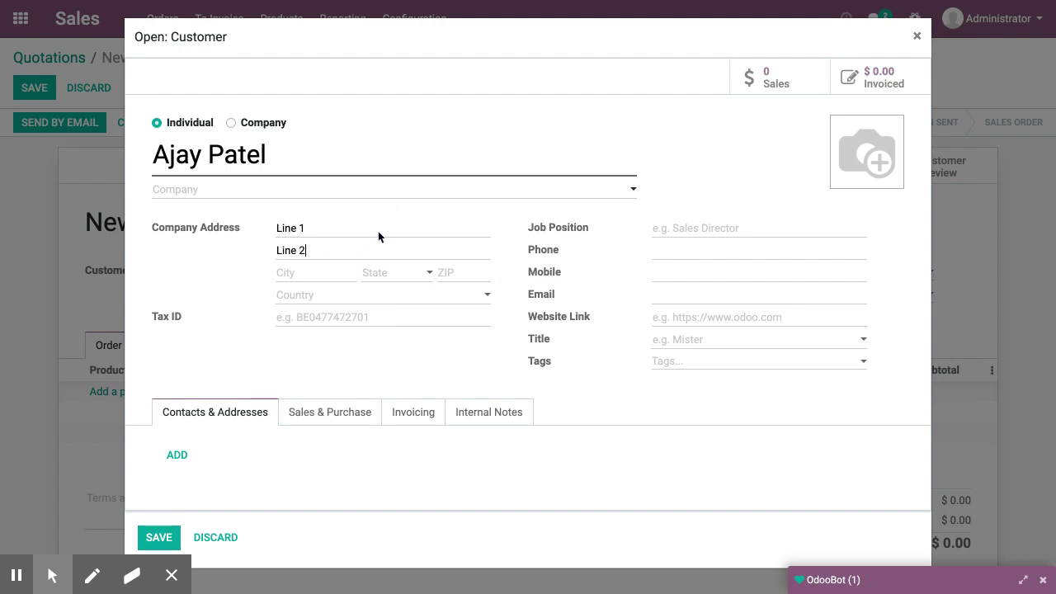
type("Gandhinagar")
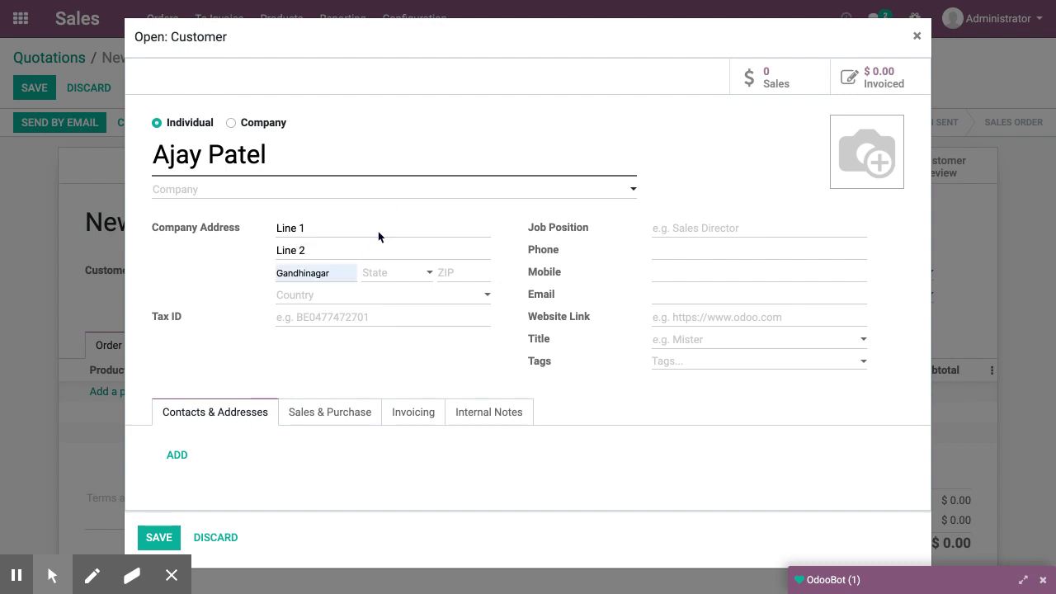
Set state Gujarat (IN), the ZIP code and country India, then save the contact
key("Tab")
type("Gujarat")
key("Return")
key("Tab")
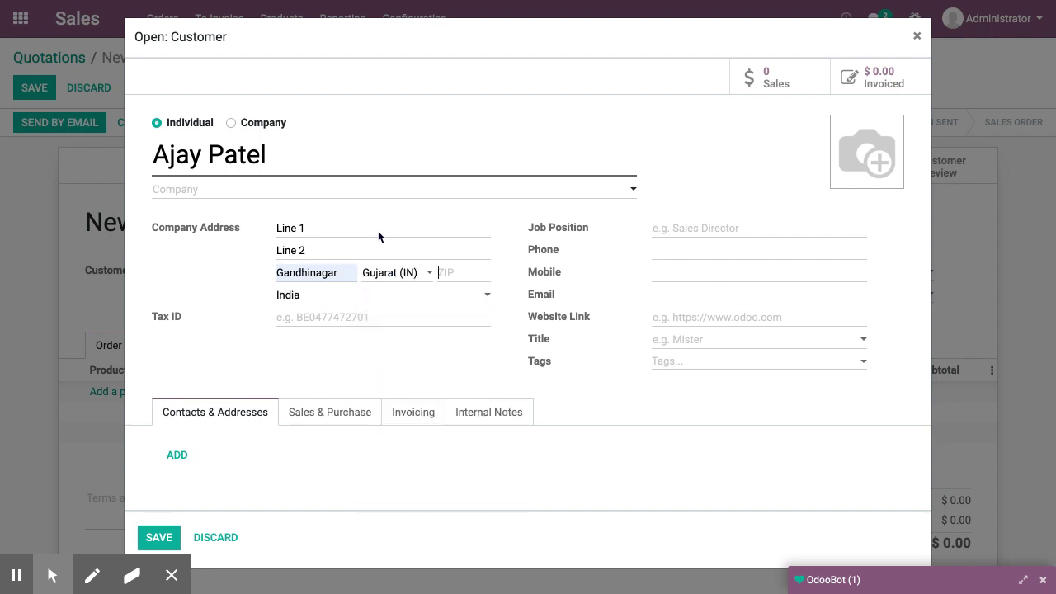
type("382025")
key("Tab")
left_click(399, 380)
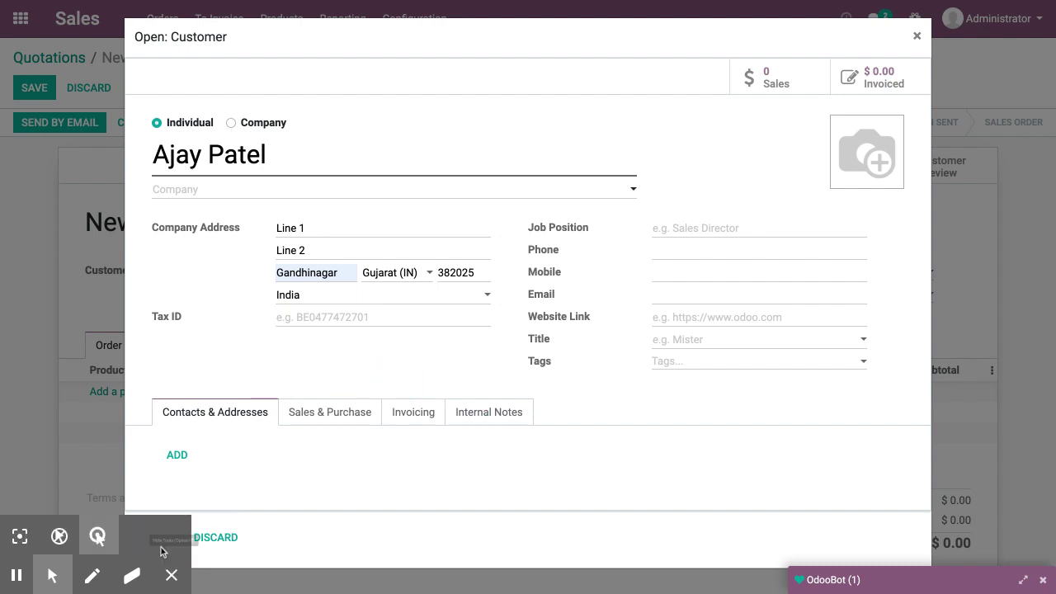
left_click(583, 477)
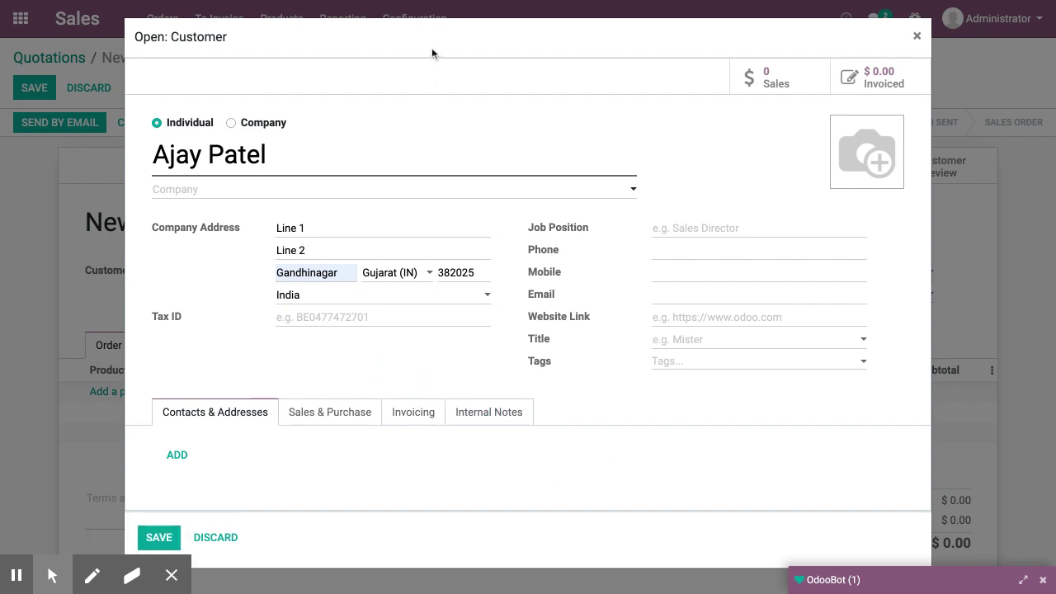
left_click(159, 537)
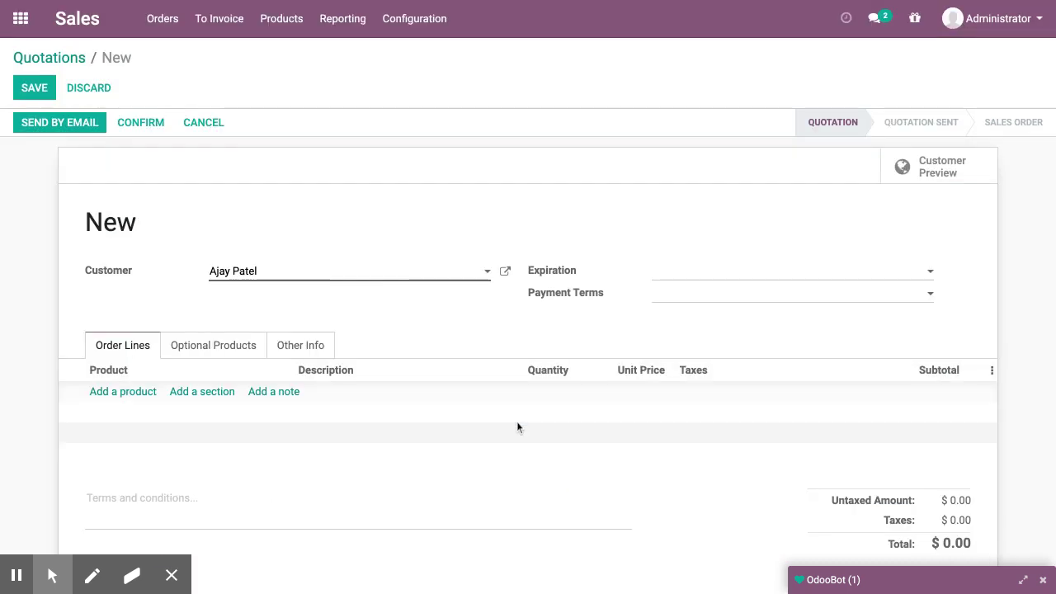
Put the Lenovo ThinkPad E490 on the quotation's order line
left_click(116, 399)
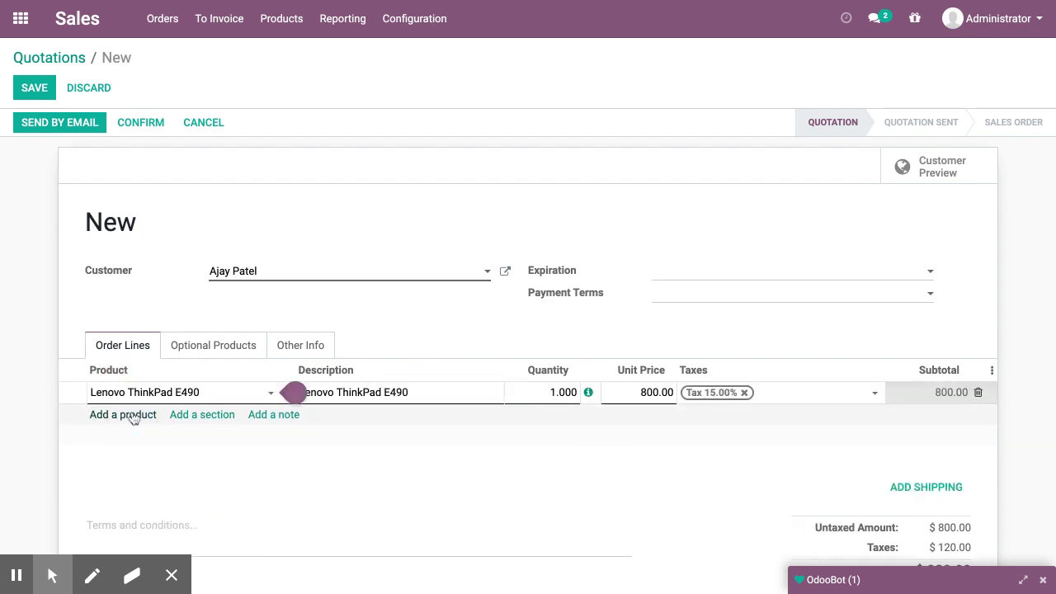
key("Tab")
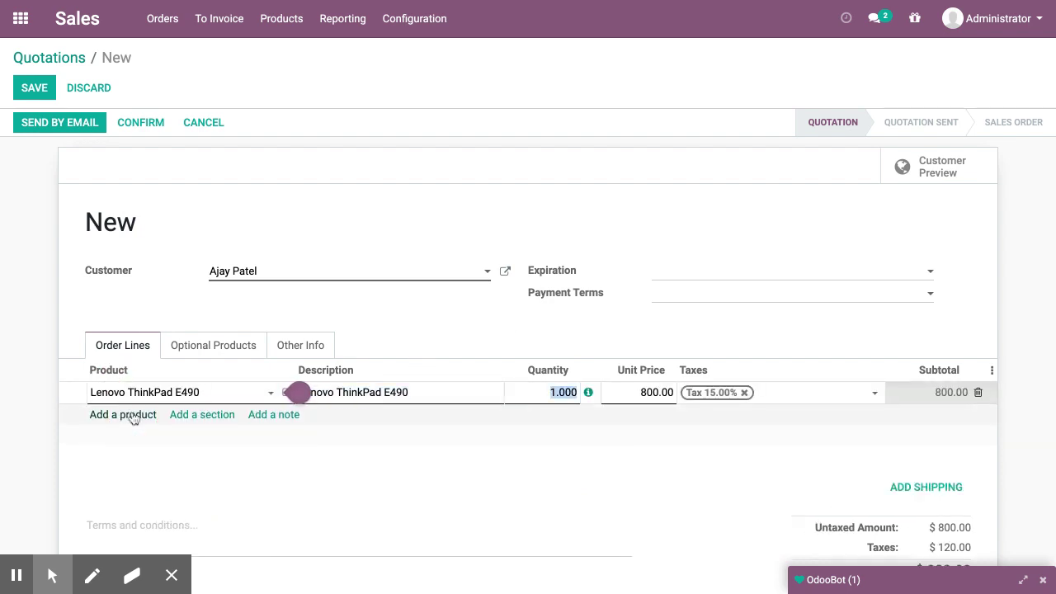
left_click(715, 516)
Add the Delivery - Gujarat shipping charge ($18.00) and save the quotation
left_click(949, 487)
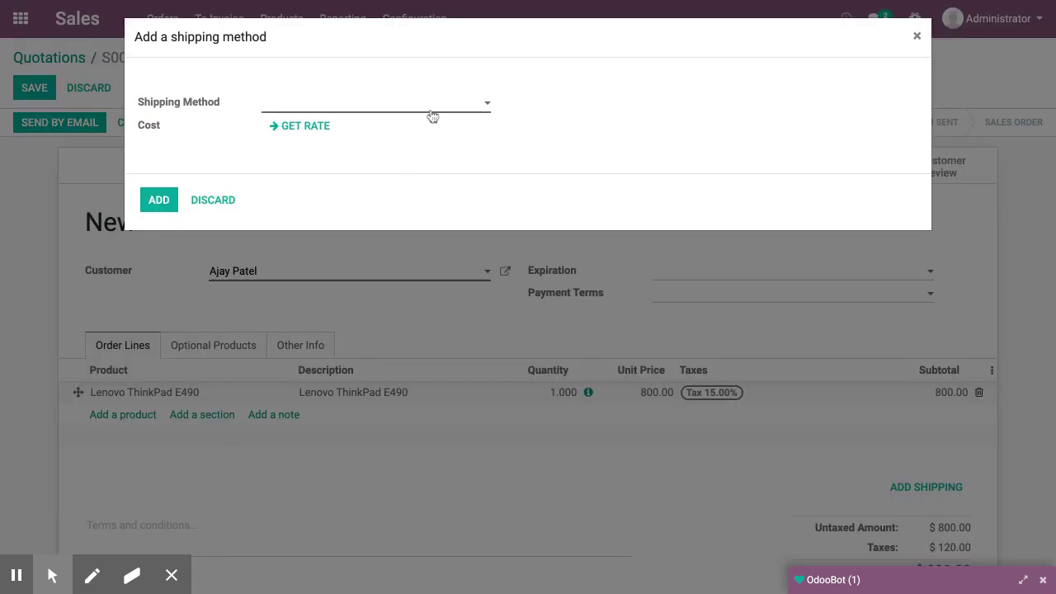
left_click(431, 110)
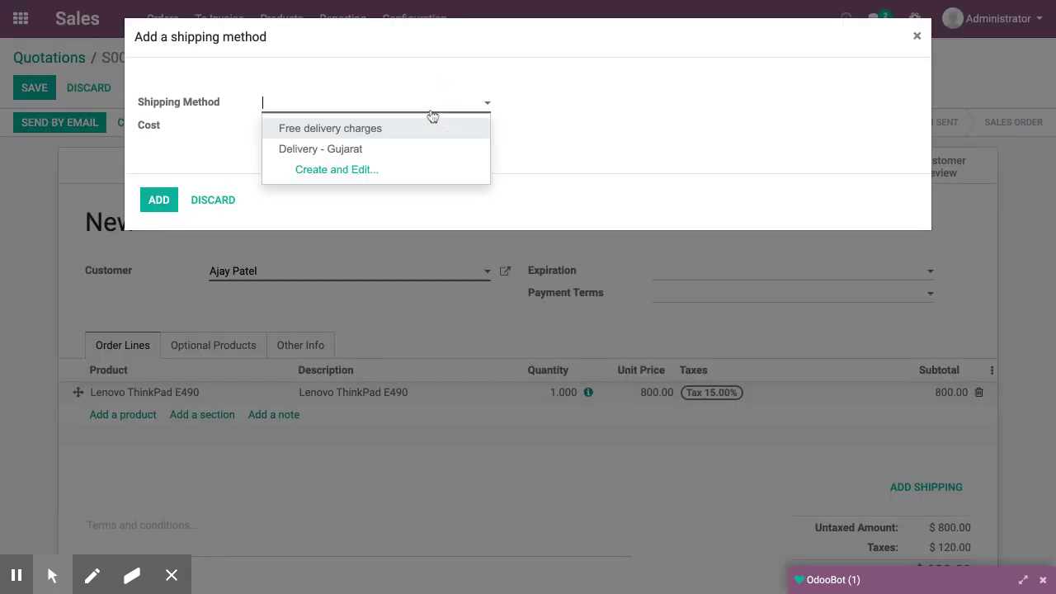
left_click(392, 148)
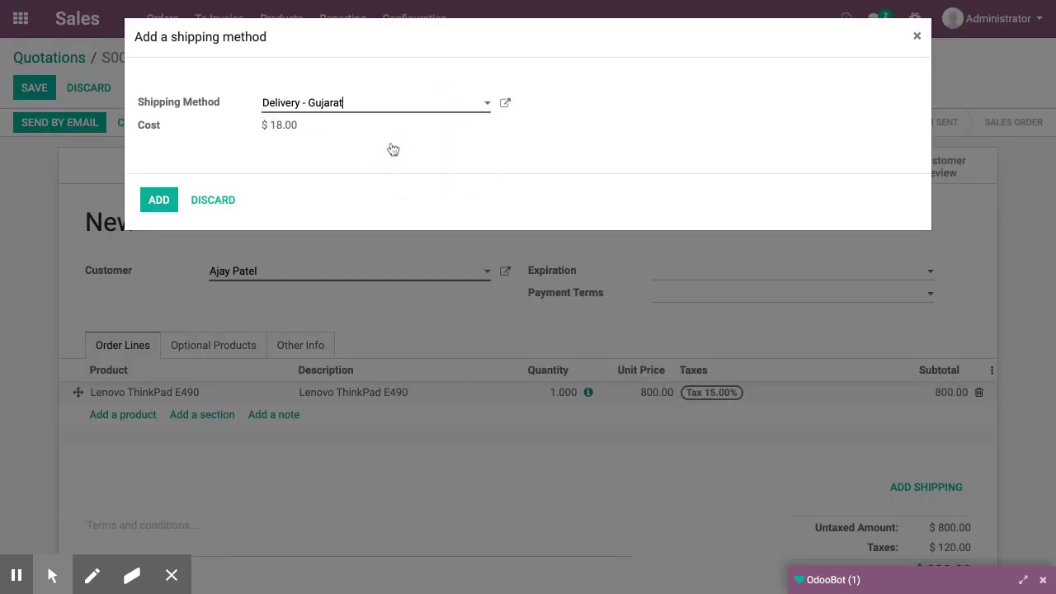
left_click(163, 200)
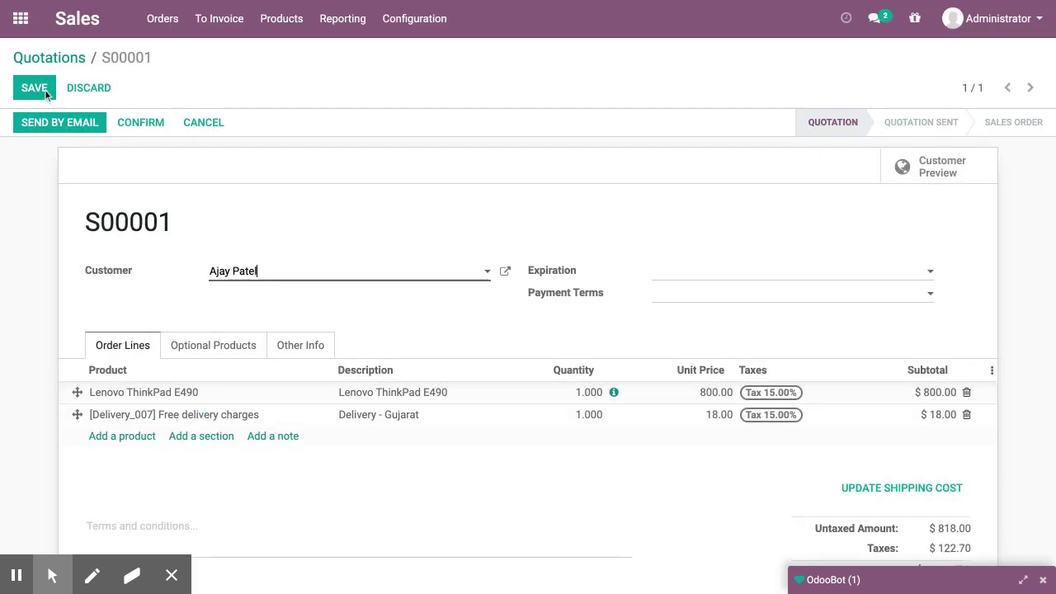
left_click(45, 91)
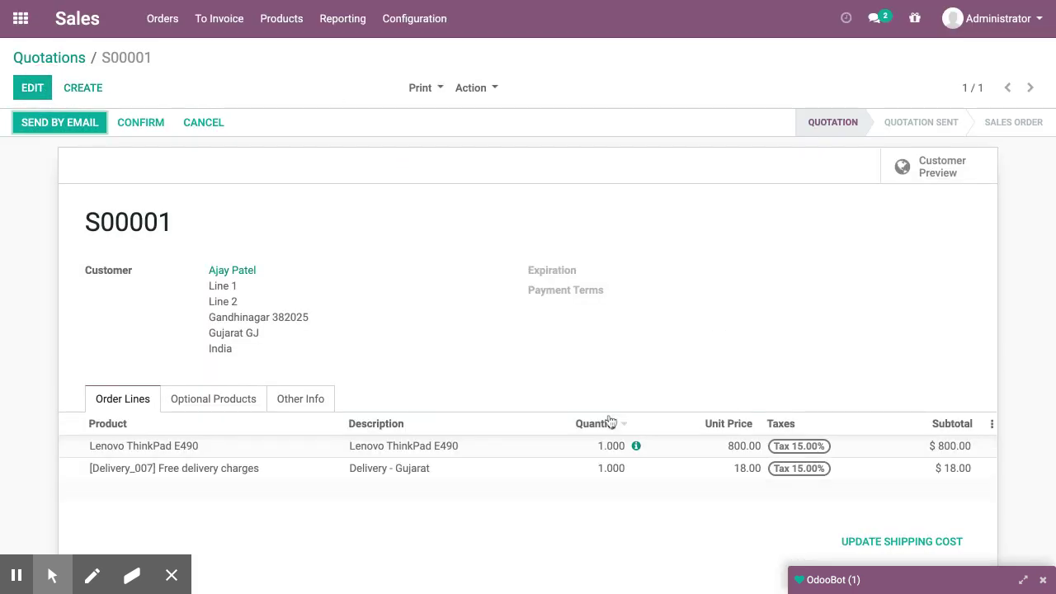
Go to the Shipping Methods list in Inventory configuration
left_click(20, 18)
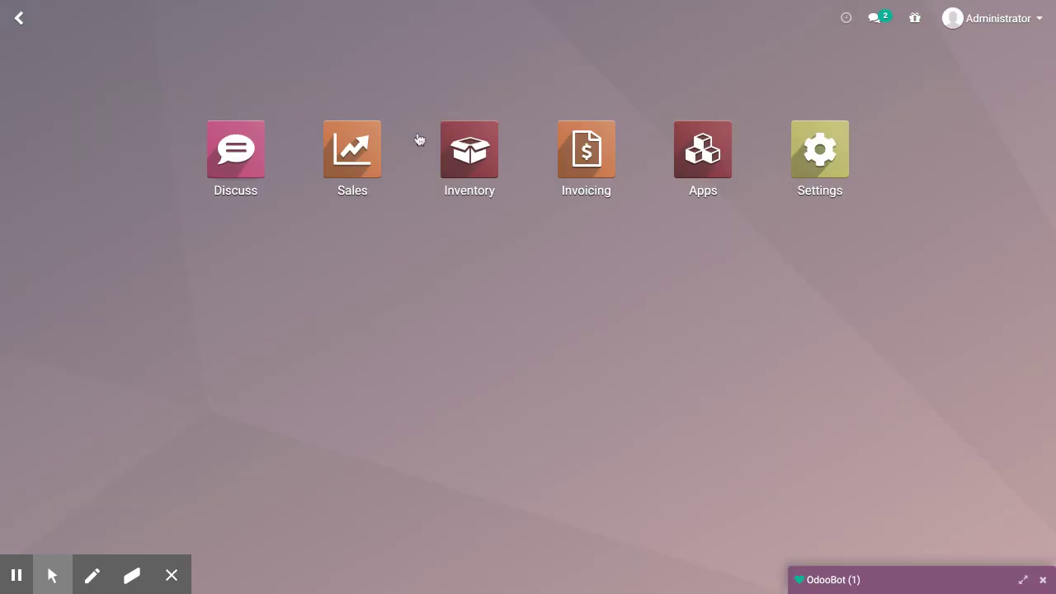
left_click(481, 137)
left_click(467, 20)
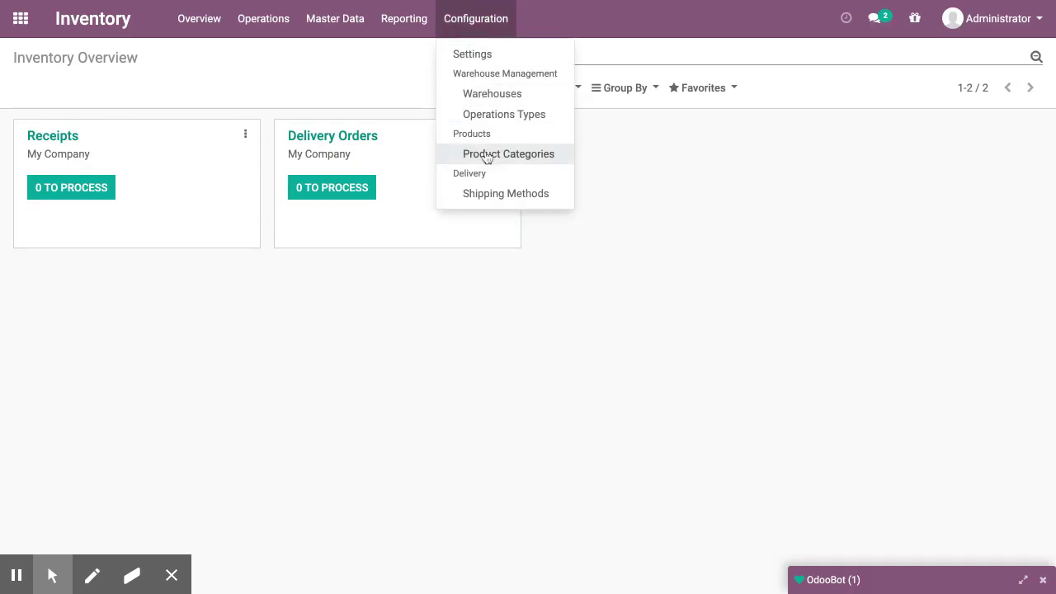
left_click(488, 192)
Archive the Free delivery charges shipping method, then return to Sales
left_click(17, 160)
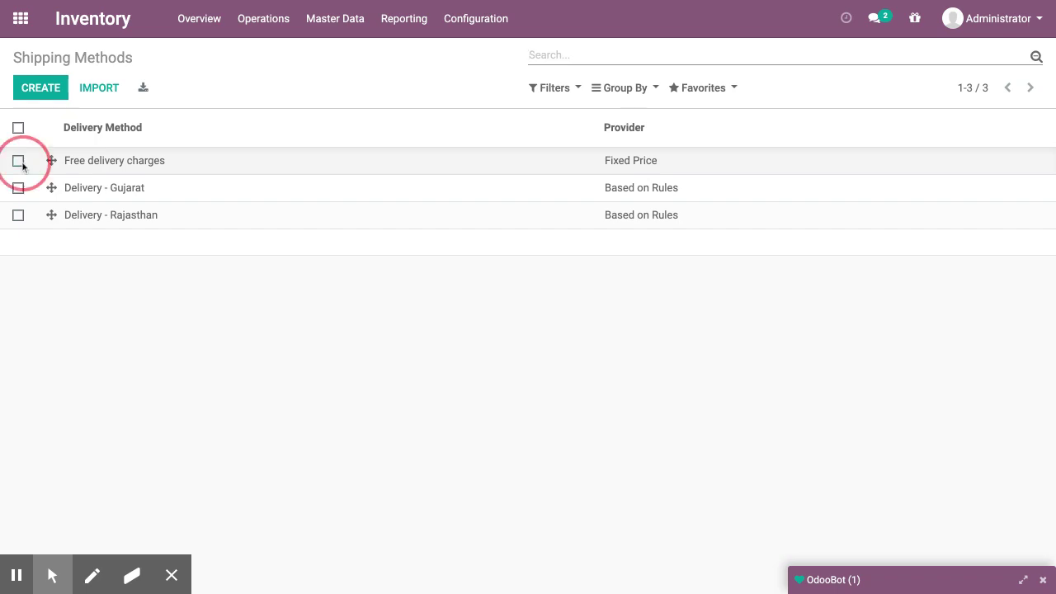
left_click(480, 95)
left_click(489, 135)
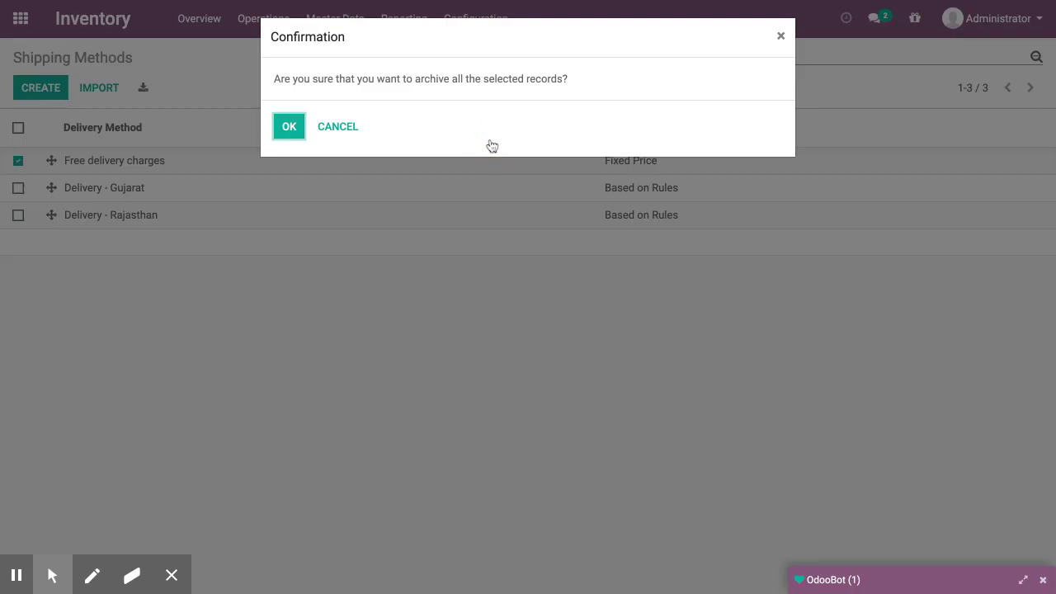
left_click(313, 127)
left_click(482, 94)
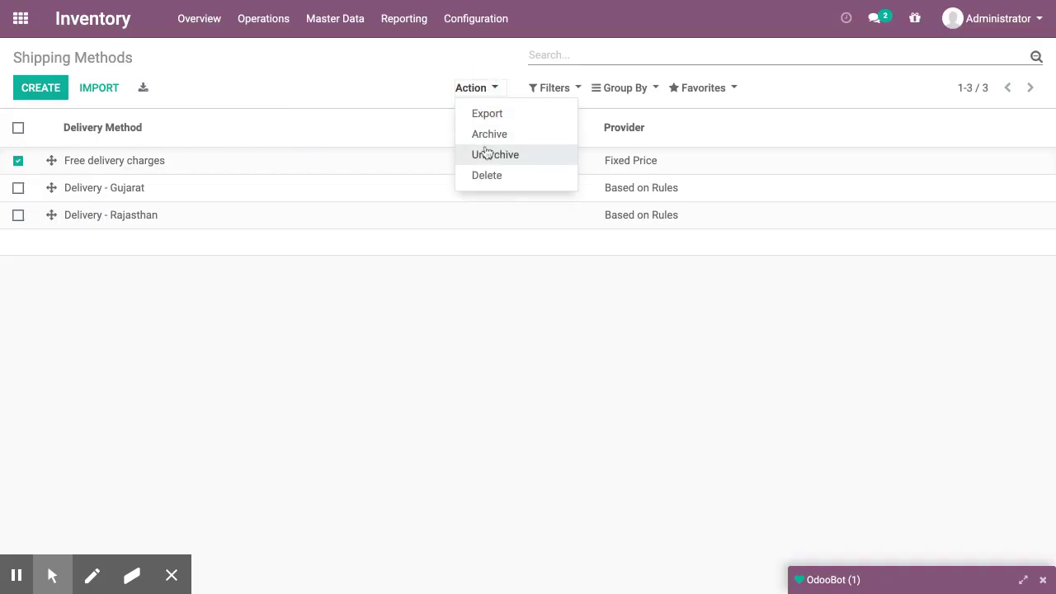
left_click(484, 138)
left_click(288, 125)
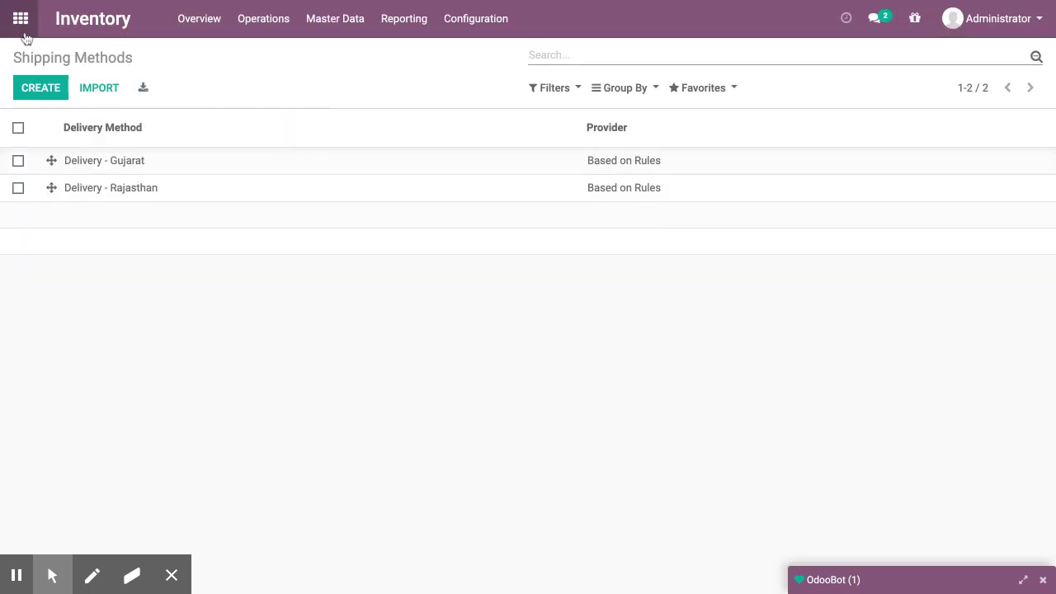
left_click(20, 18)
left_click(349, 160)
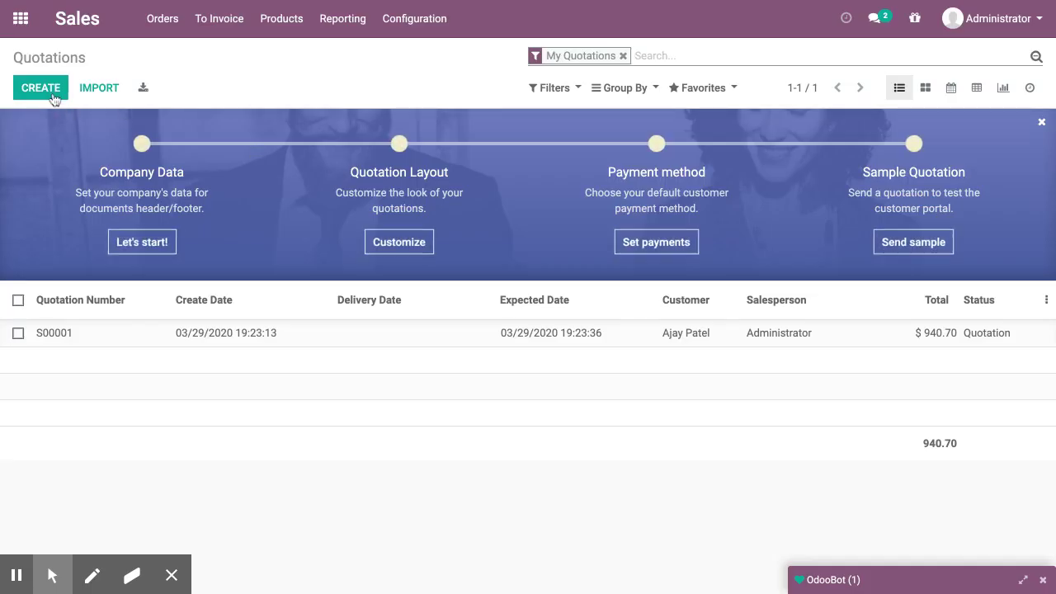
Create a new quotation, quick-create the typed customer name, and open the customer's details
key("alt+c")
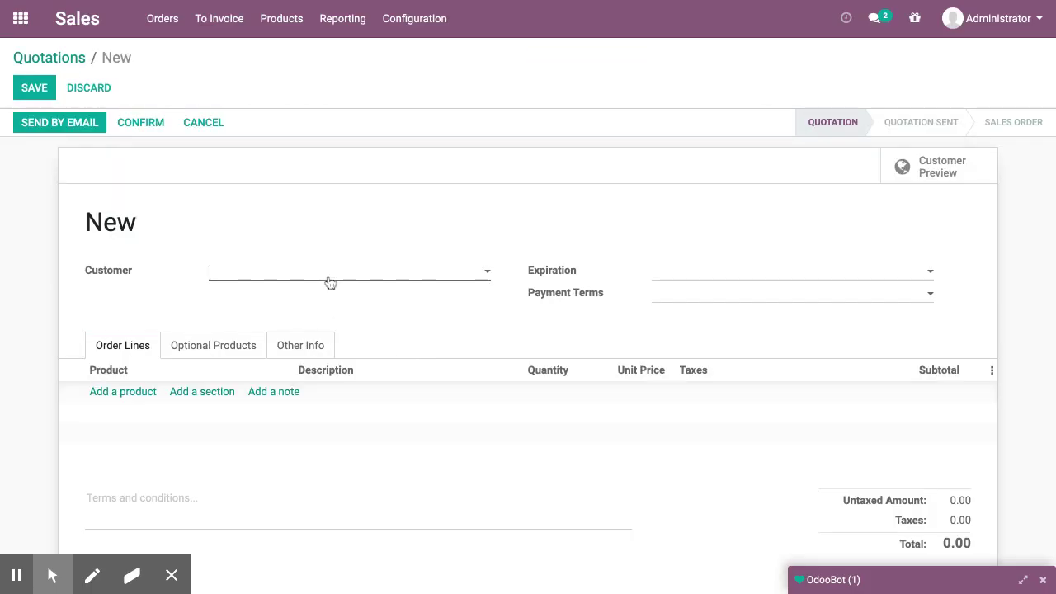
type("Vijay")
key("ctrl+BackSpace")
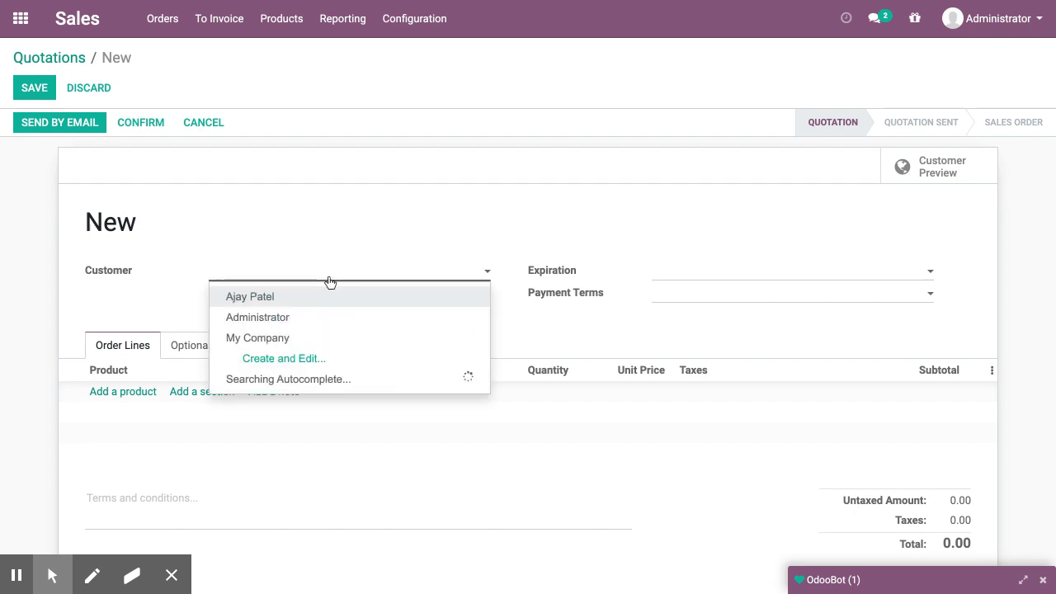
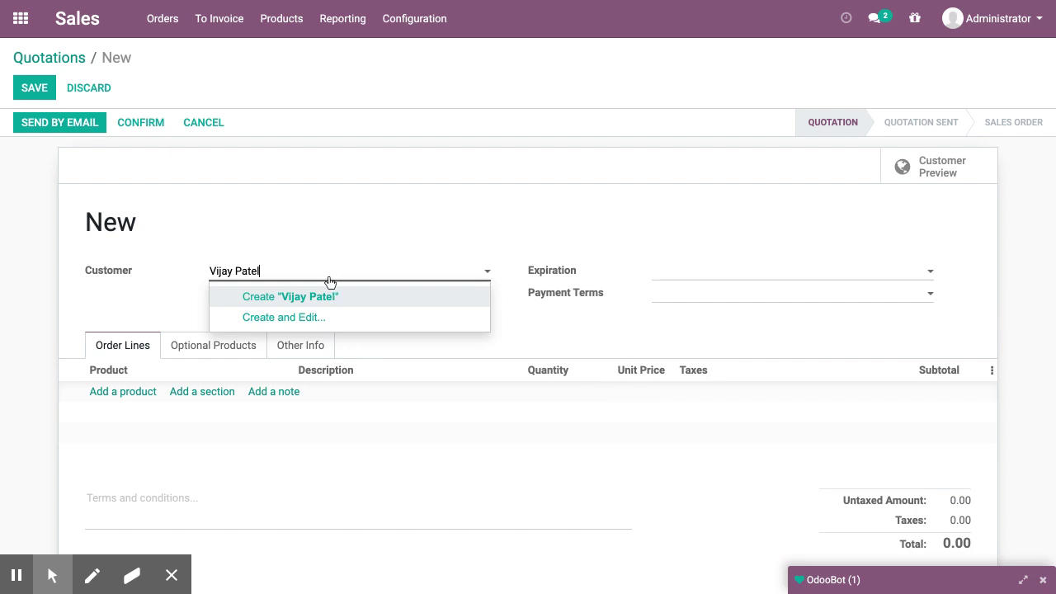
key("Return")
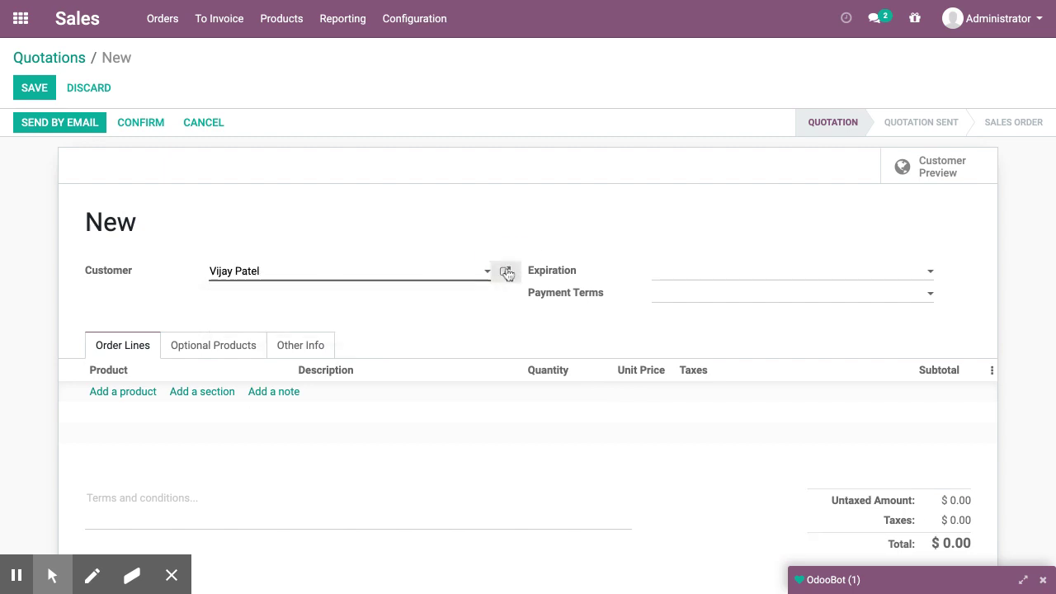
left_click(507, 273)
Enter the customer's street lines, city Jaipur, state Rajasthan (IN) and ZIP, then save
left_click(380, 227)
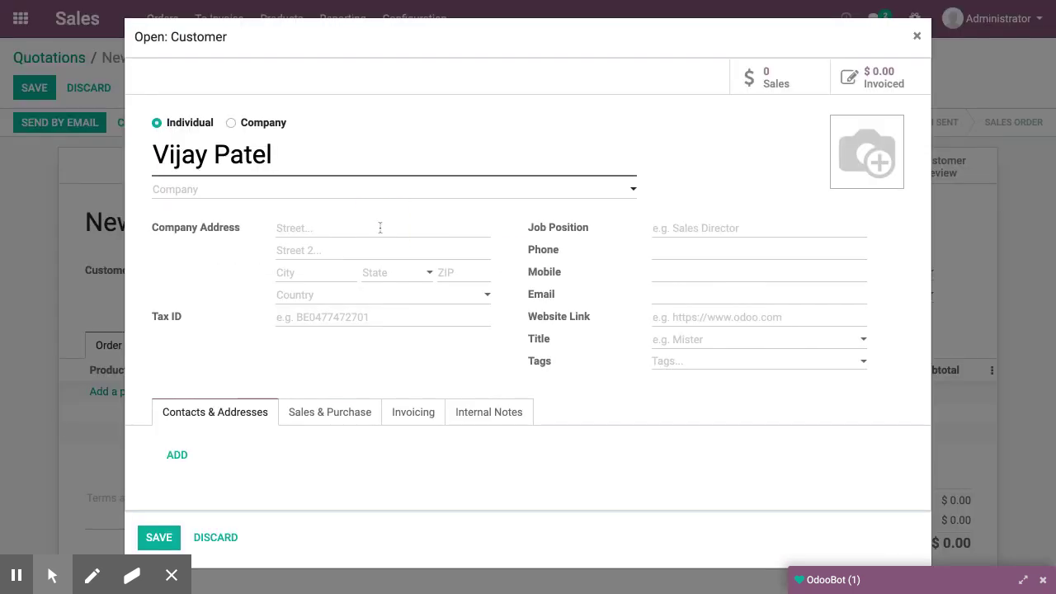
type("Line 1")
left_click(354, 250)
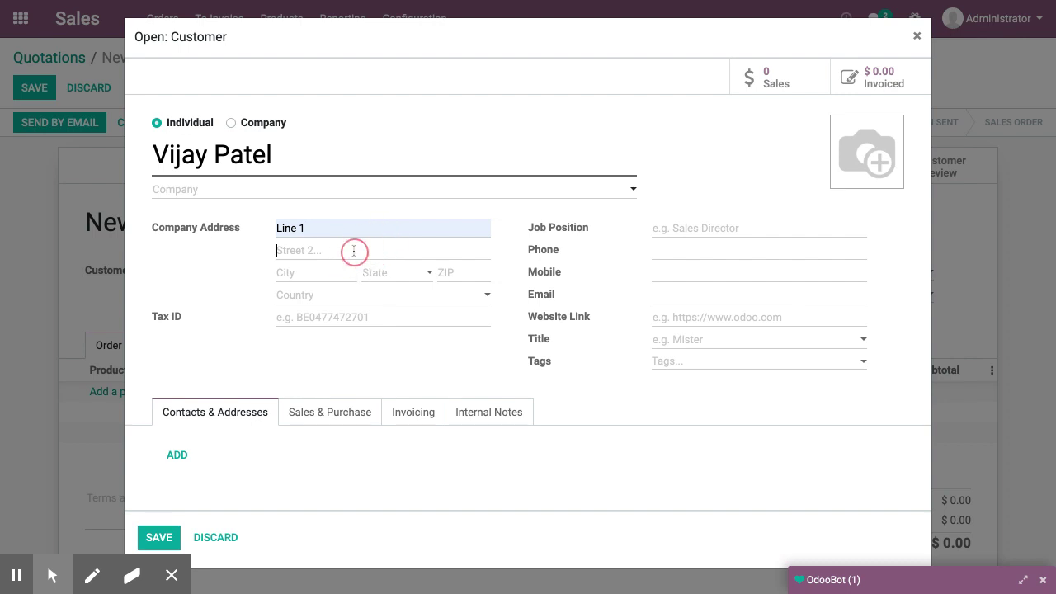
type("Line 2")
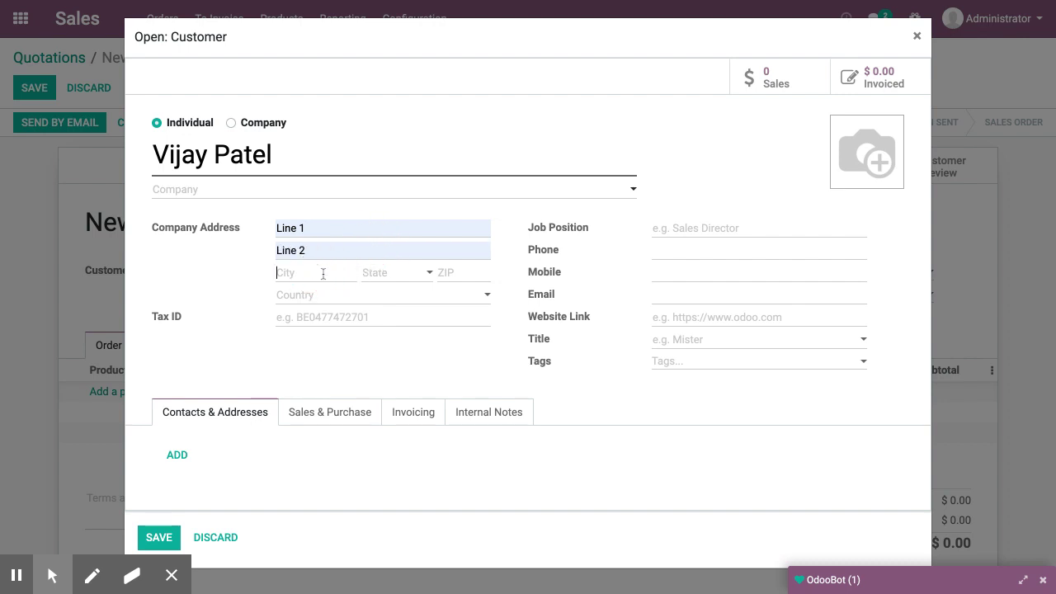
type("Jaipur")
left_click(379, 281)
type("Raja")
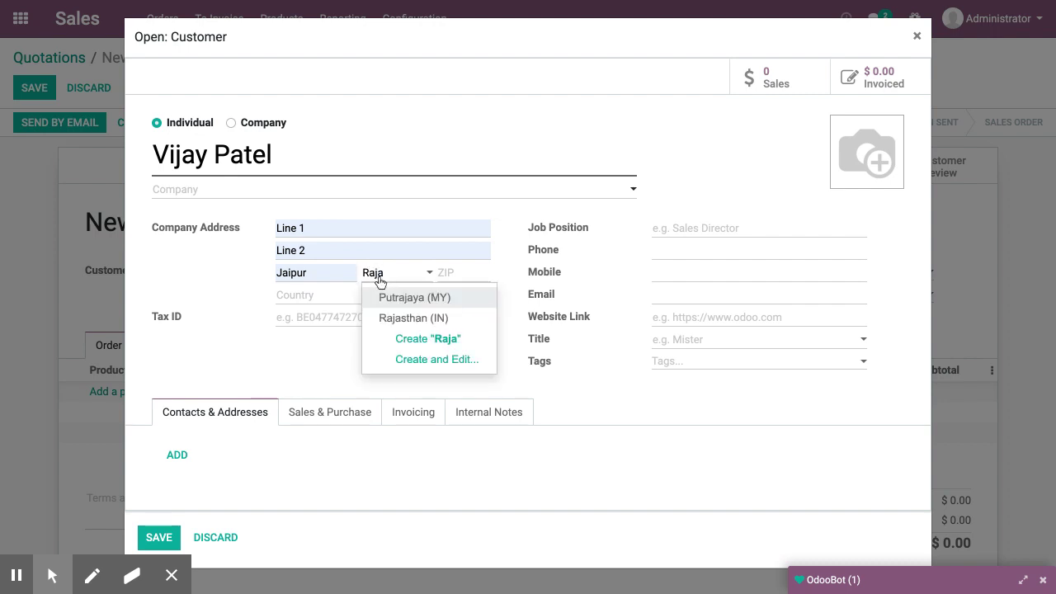
key("Down")
key("Tab")
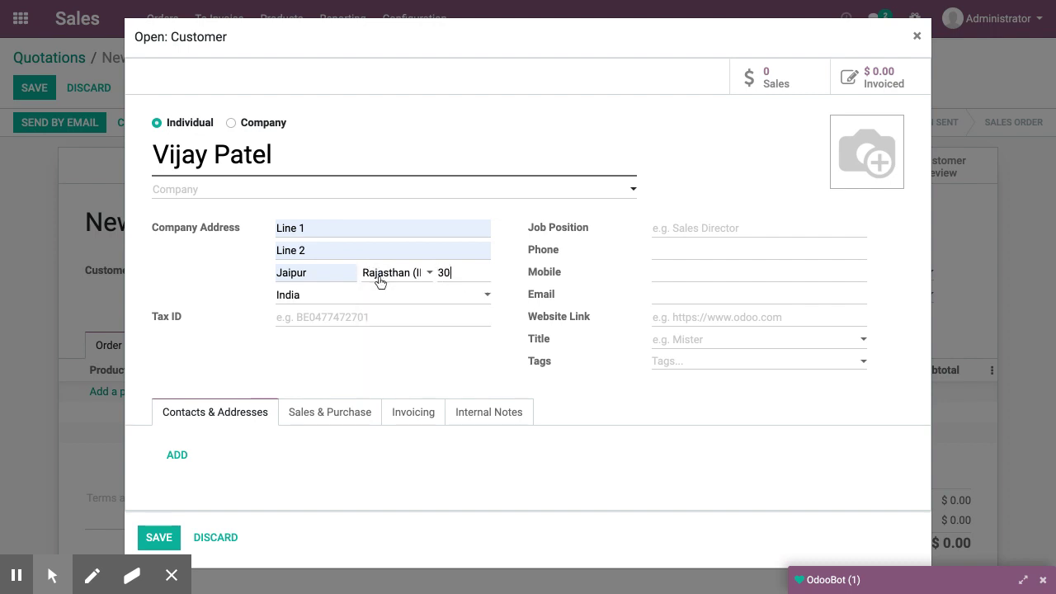
type("302018")
left_click(164, 539)
Add a Lenovo ThinkPad E490 product line to the quotation
left_click(133, 401)
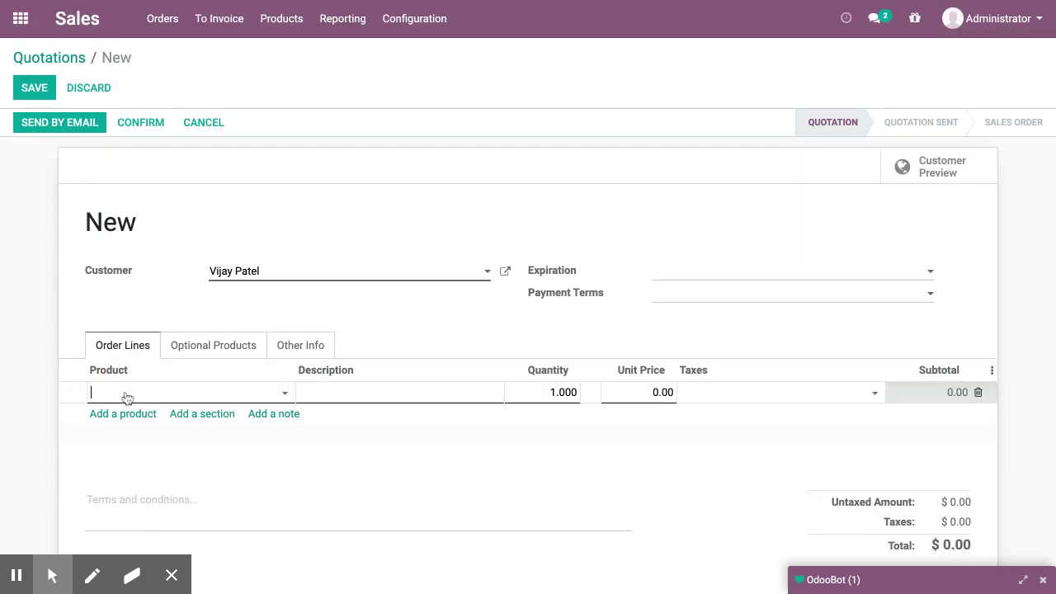
left_click(135, 414)
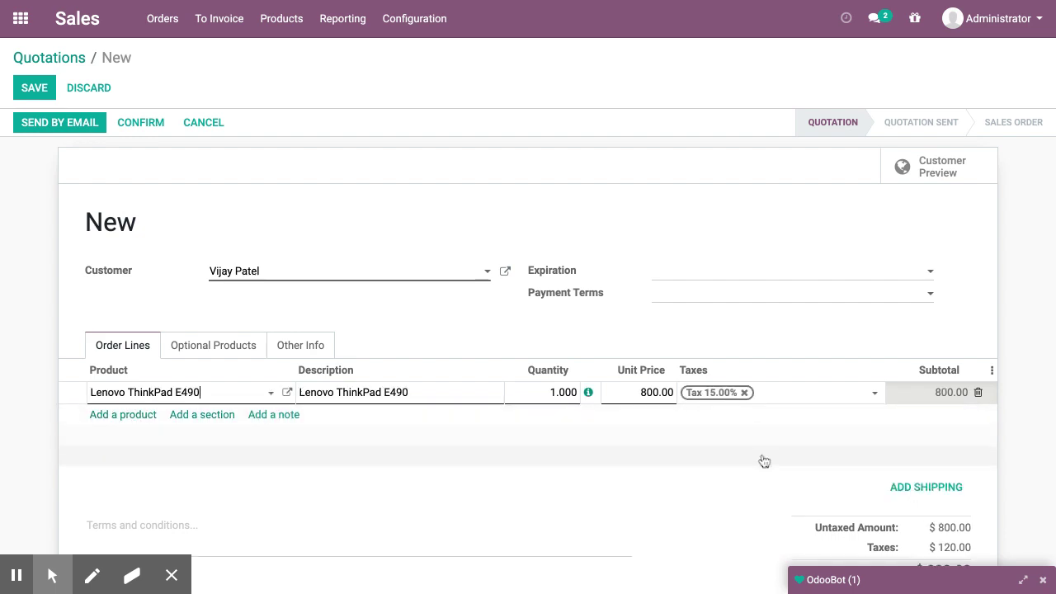
left_click(928, 493)
Add the Delivery - Rajasthan shipping charge ($21.20) and save the quotation as S00002
left_click(925, 488)
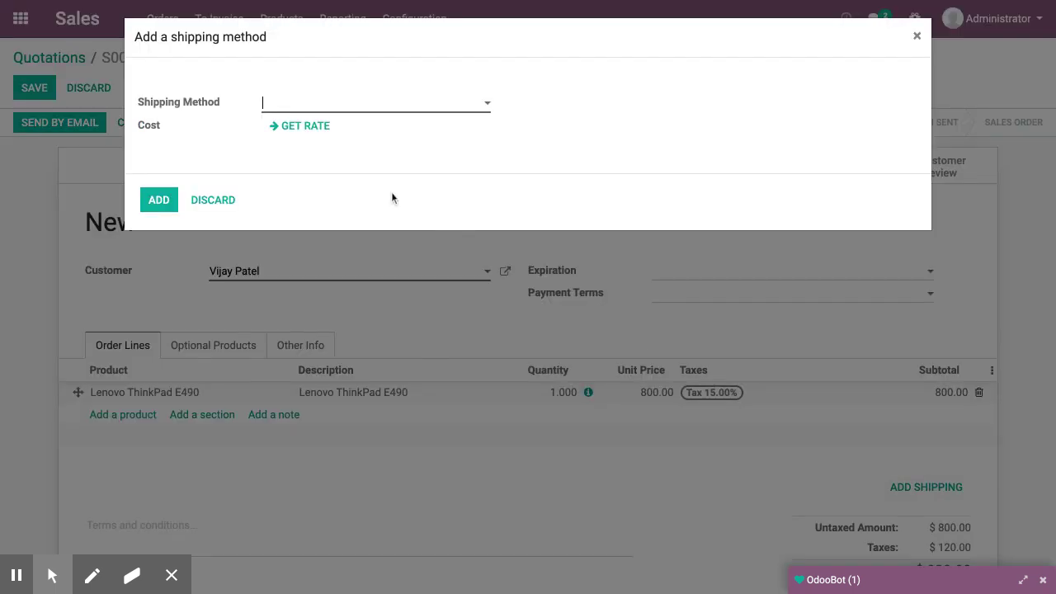
left_click(388, 108)
left_click(367, 131)
left_click(164, 205)
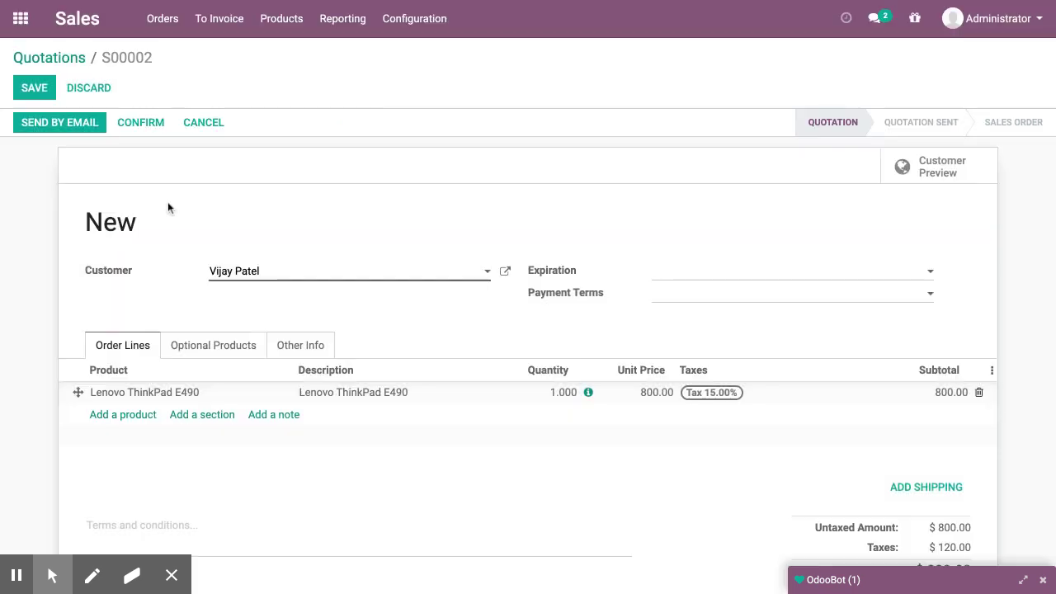
left_click(31, 91)
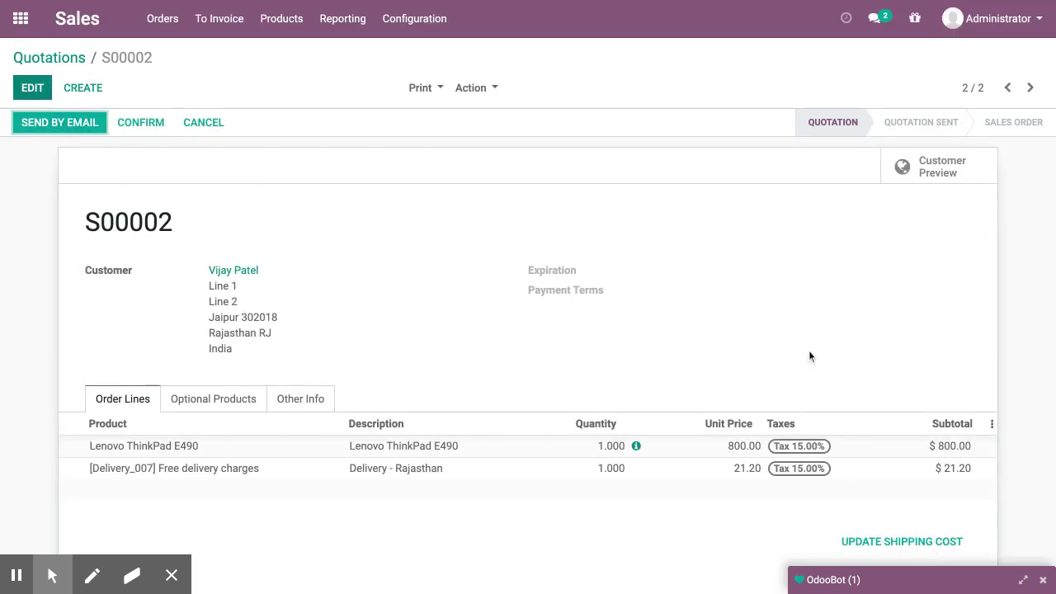